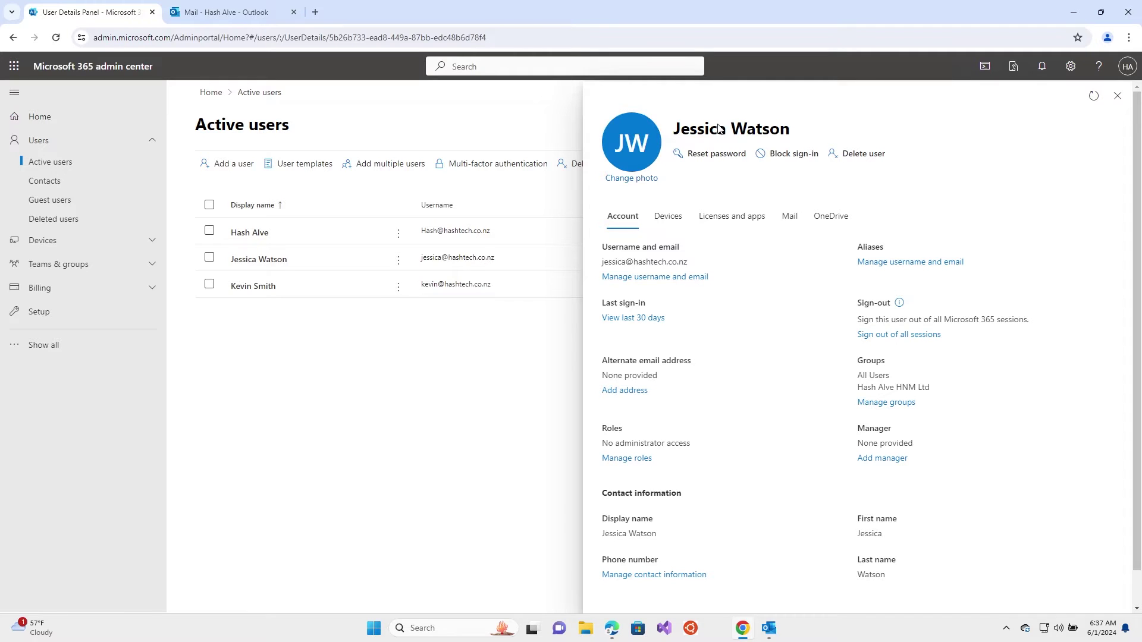
Expand the delegated mailbox's folders in desktop Outlook, then return to the admin center's Active users list
{"action": "left_click", "coordinate": [769, 629]}
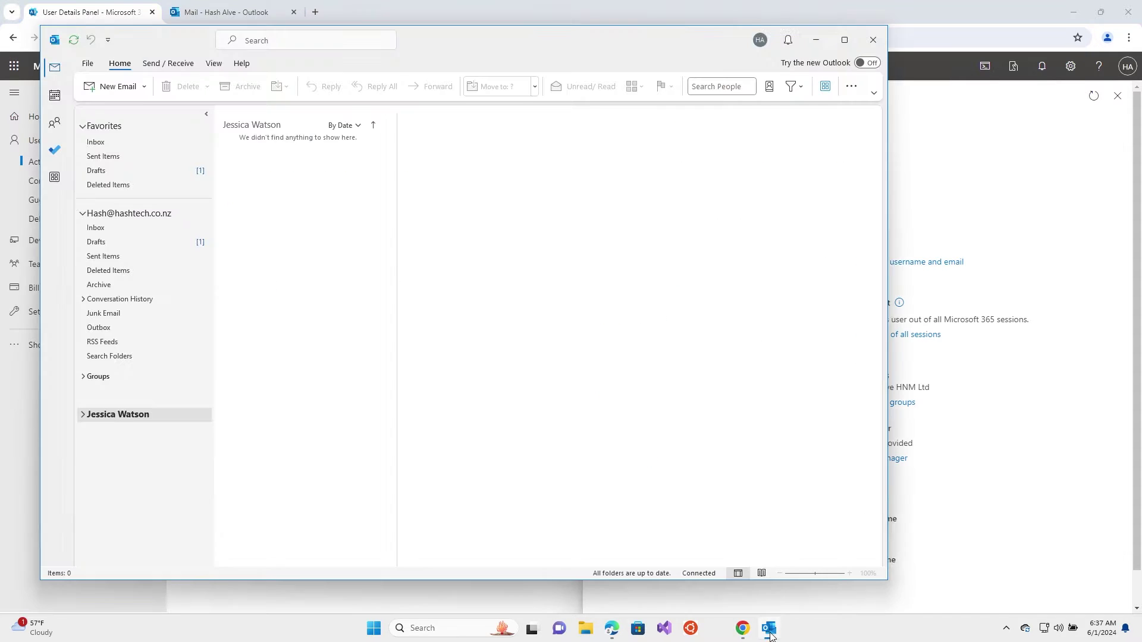
{"action": "left_click", "coordinate": [83, 415]}
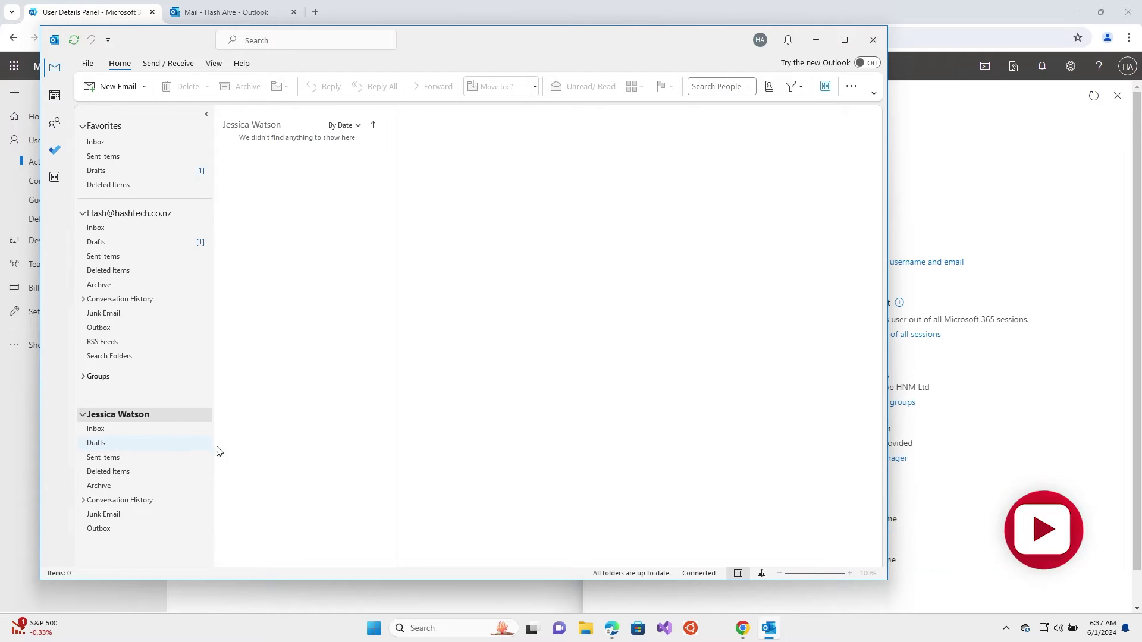
{"action": "left_click", "coordinate": [777, 635]}
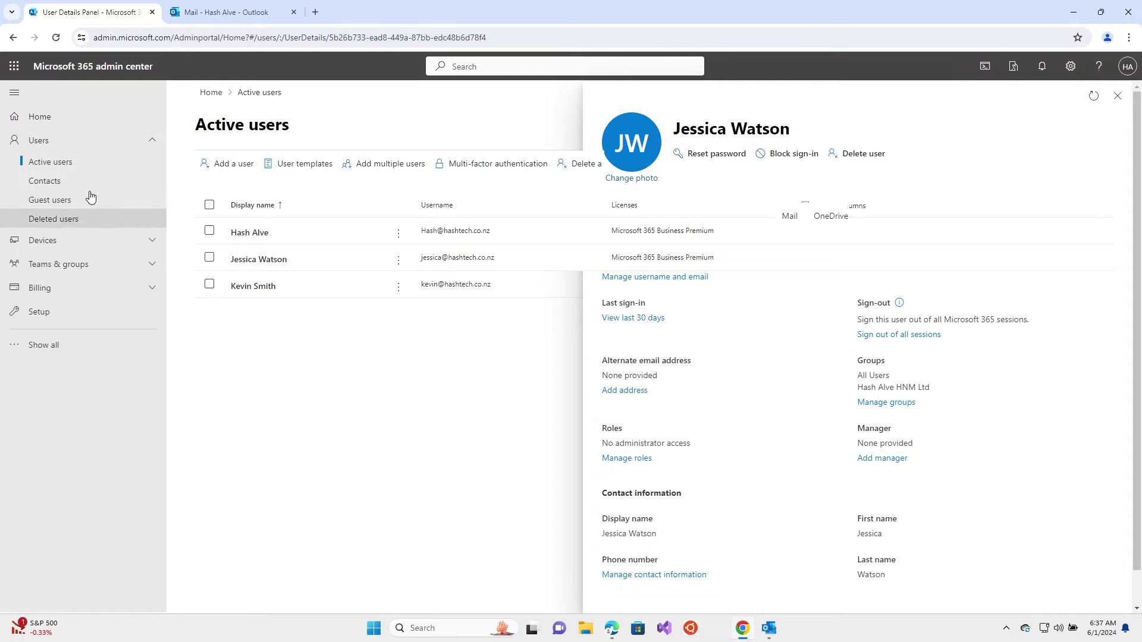
{"action": "left_click", "coordinate": [59, 162]}
Open the second user's Mail tab to view her read-and-manage, send-as and send-on-behalf permissions
{"action": "left_click", "coordinate": [256, 261]}
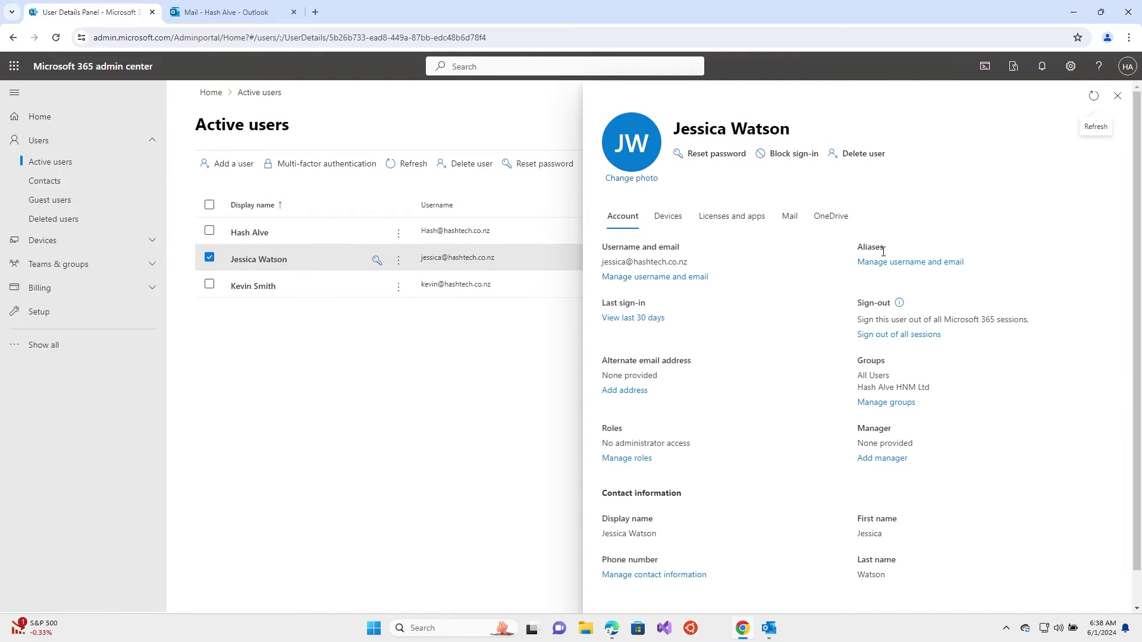
{"action": "left_click", "coordinate": [791, 218]}
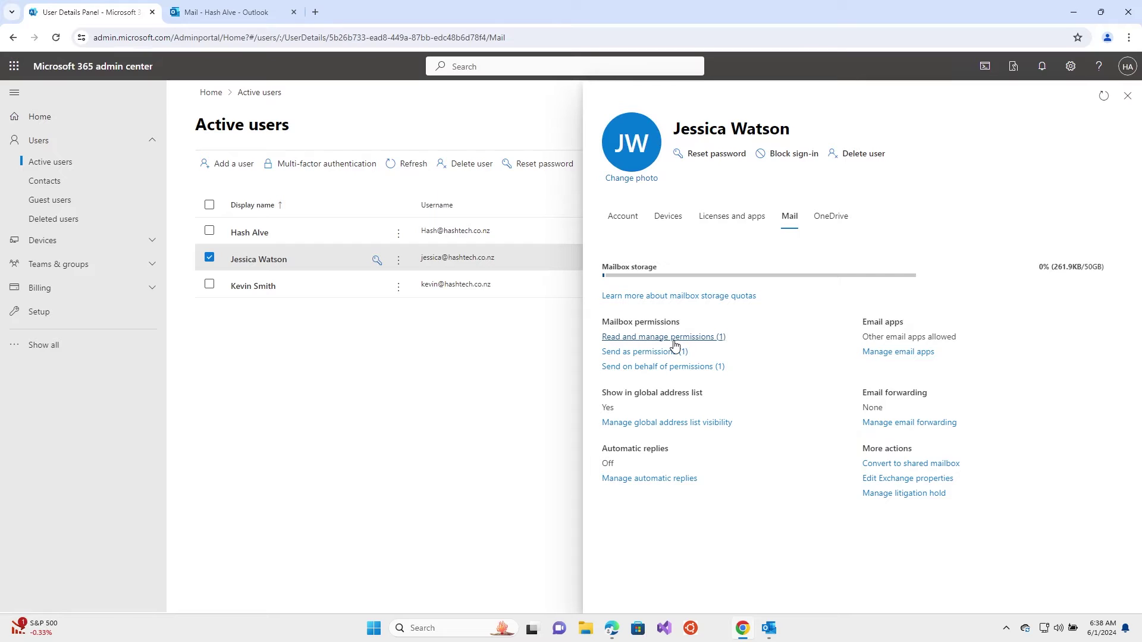
{"action": "left_click", "coordinate": [769, 629]}
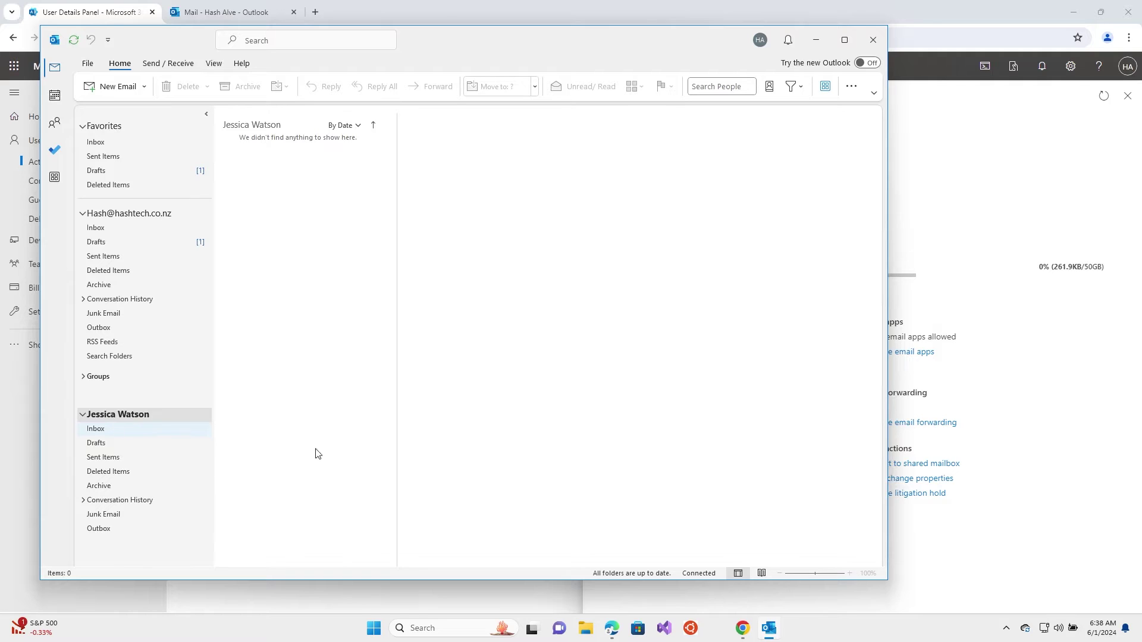
{"action": "mouse_move", "coordinate": [774, 634]}
{"action": "left_click", "coordinate": [769, 629]}
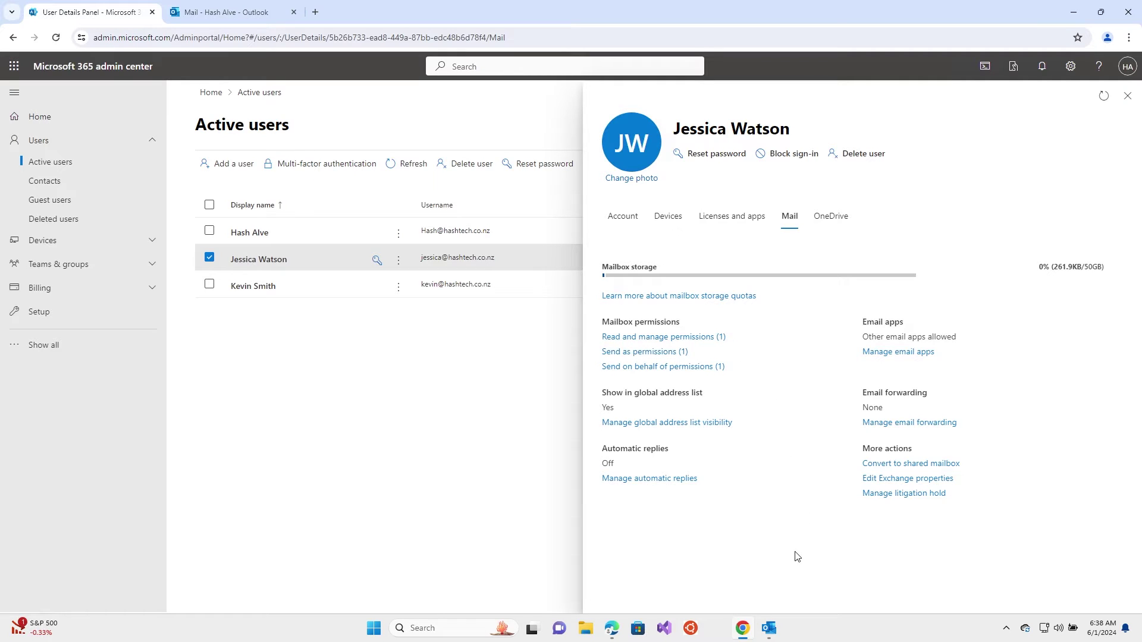
Add the last listed user to the mailbox's read and manage permissions
{"action": "left_click", "coordinate": [641, 338]}
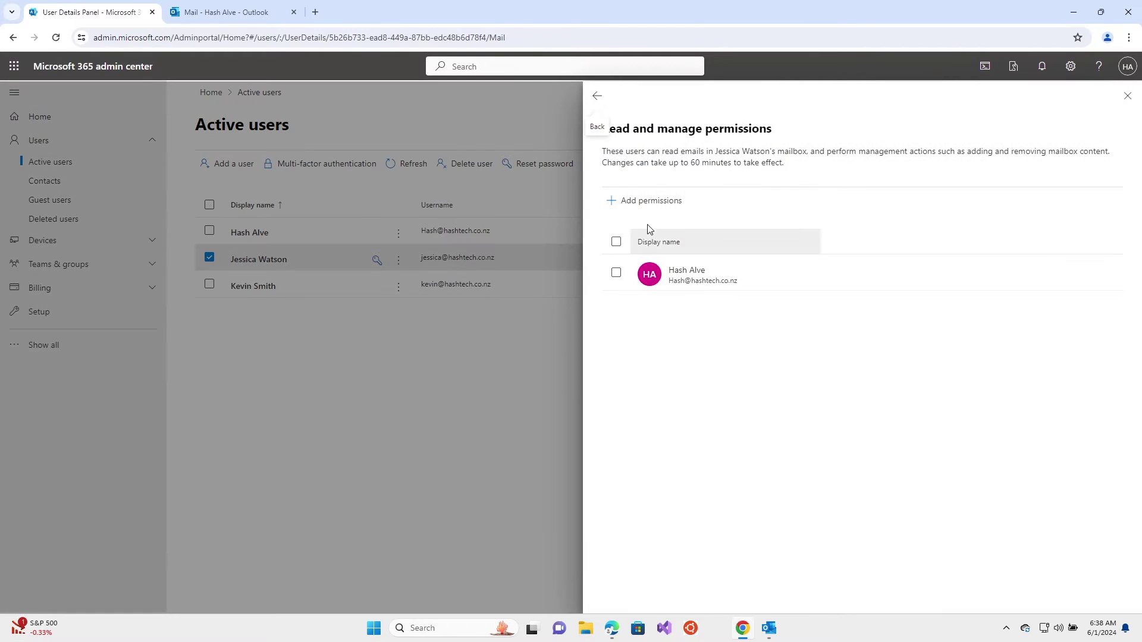
{"action": "left_click", "coordinate": [651, 201]}
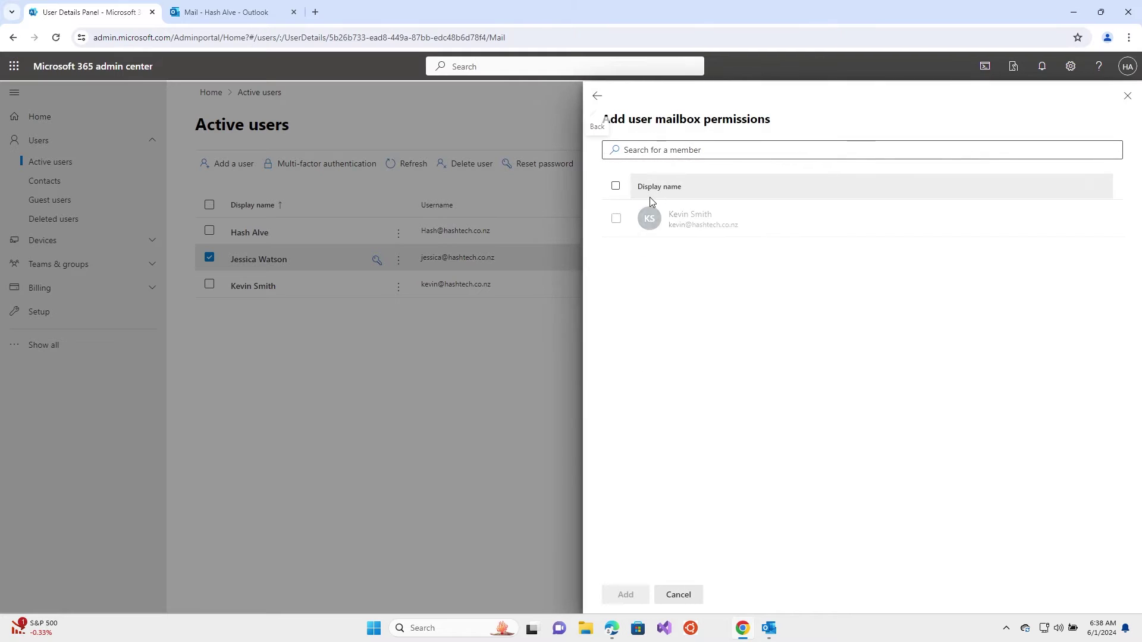
{"action": "left_click", "coordinate": [616, 220]}
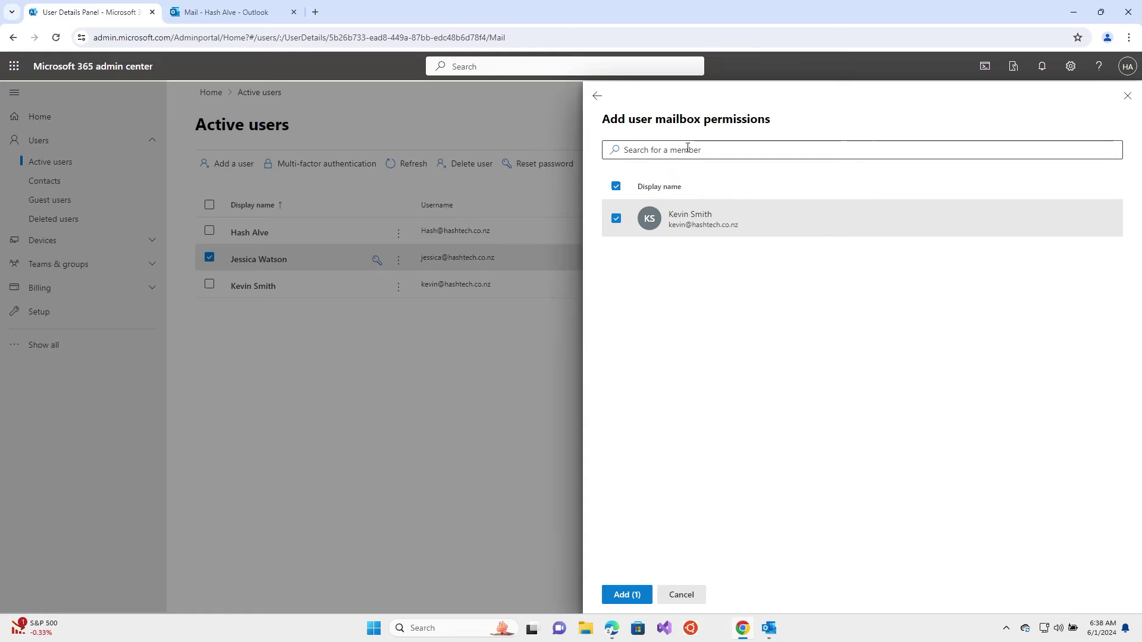
{"action": "left_click", "coordinate": [626, 596]}
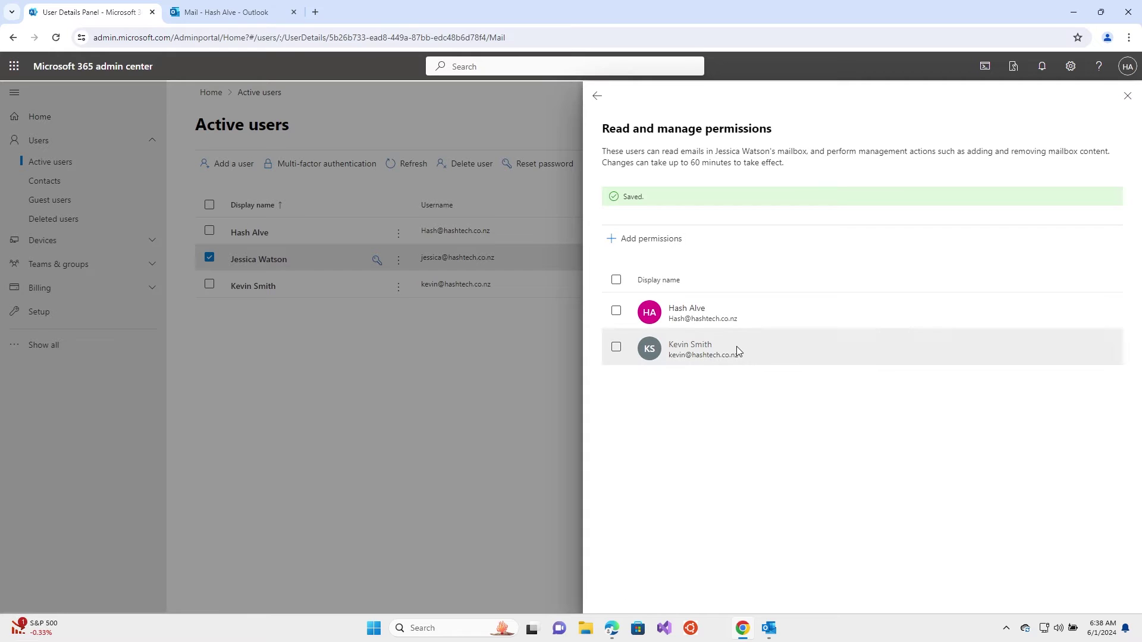
{"action": "left_click", "coordinate": [597, 95]}
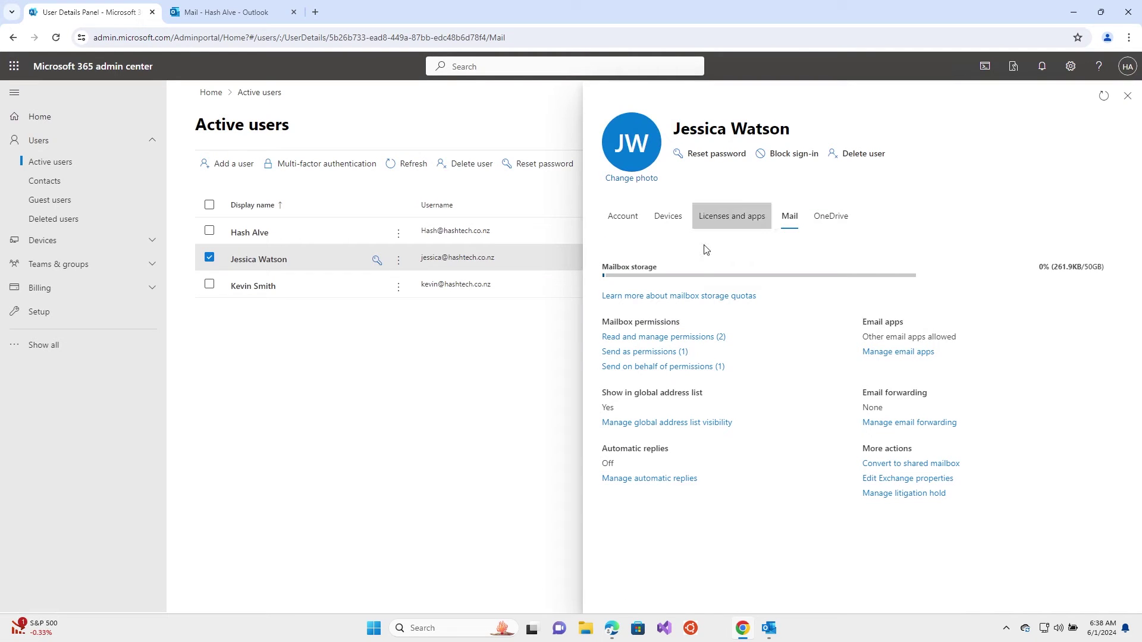
Review the send as permissions list, then bring desktop Outlook forward
{"action": "left_click", "coordinate": [671, 353]}
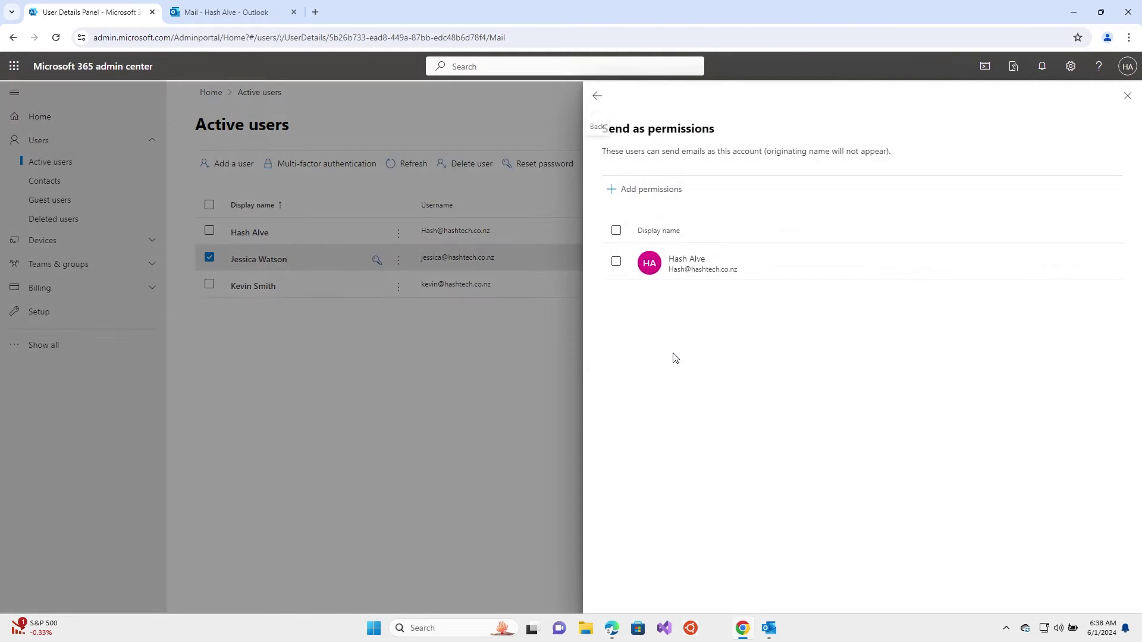
{"action": "left_click", "coordinate": [597, 97]}
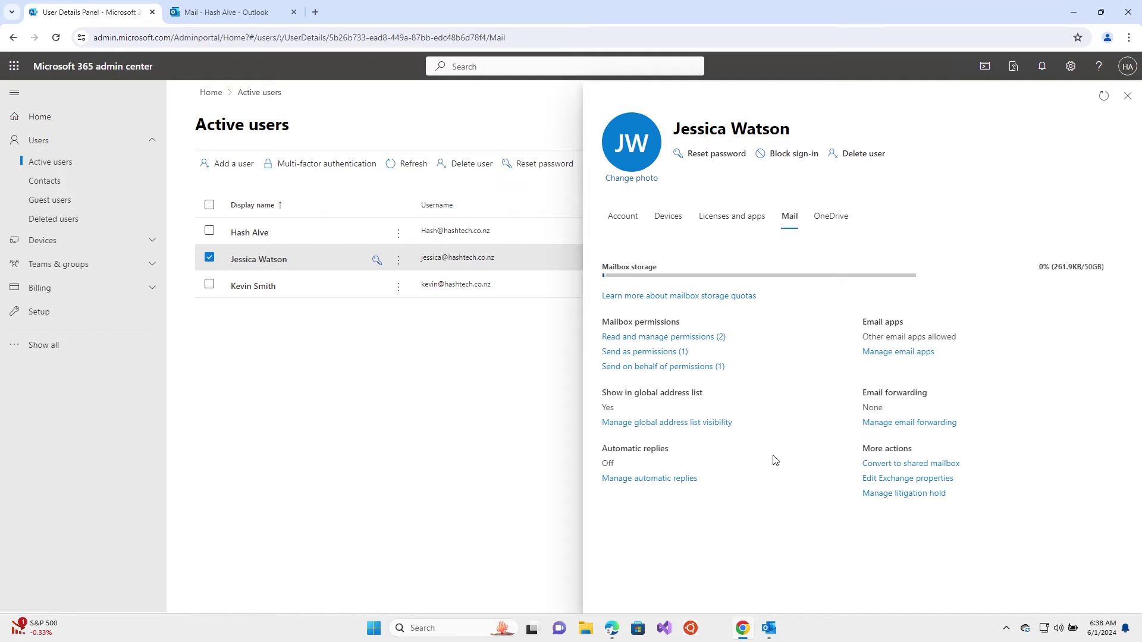
{"action": "left_click", "coordinate": [769, 629]}
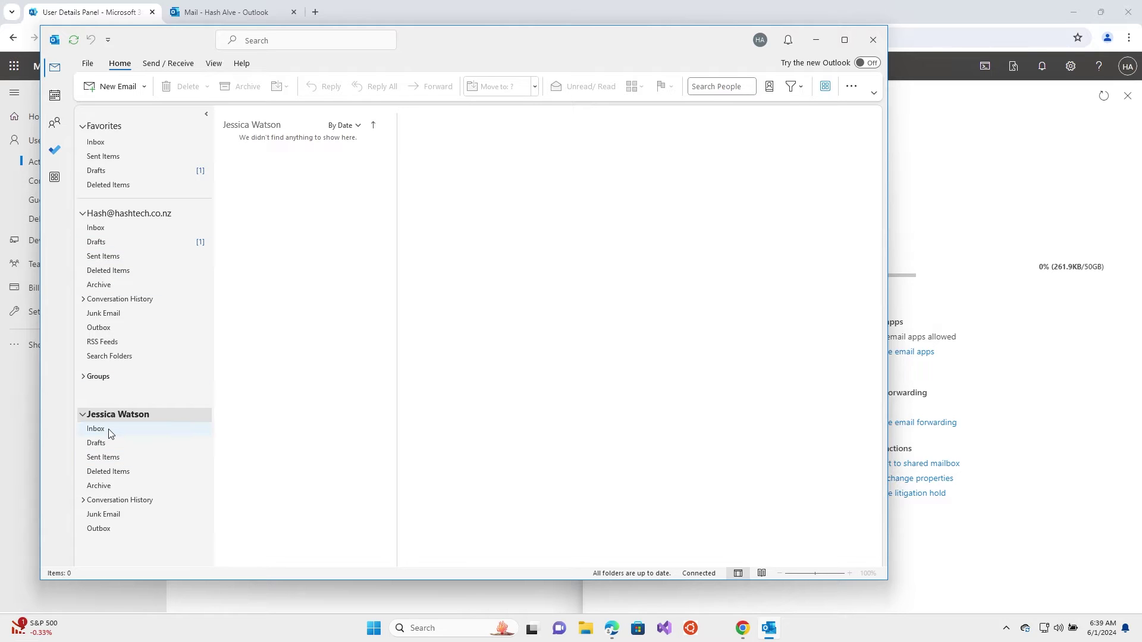
Create a new email showing the From field and choose Other Email Address as the sender
{"action": "left_click", "coordinate": [116, 89]}
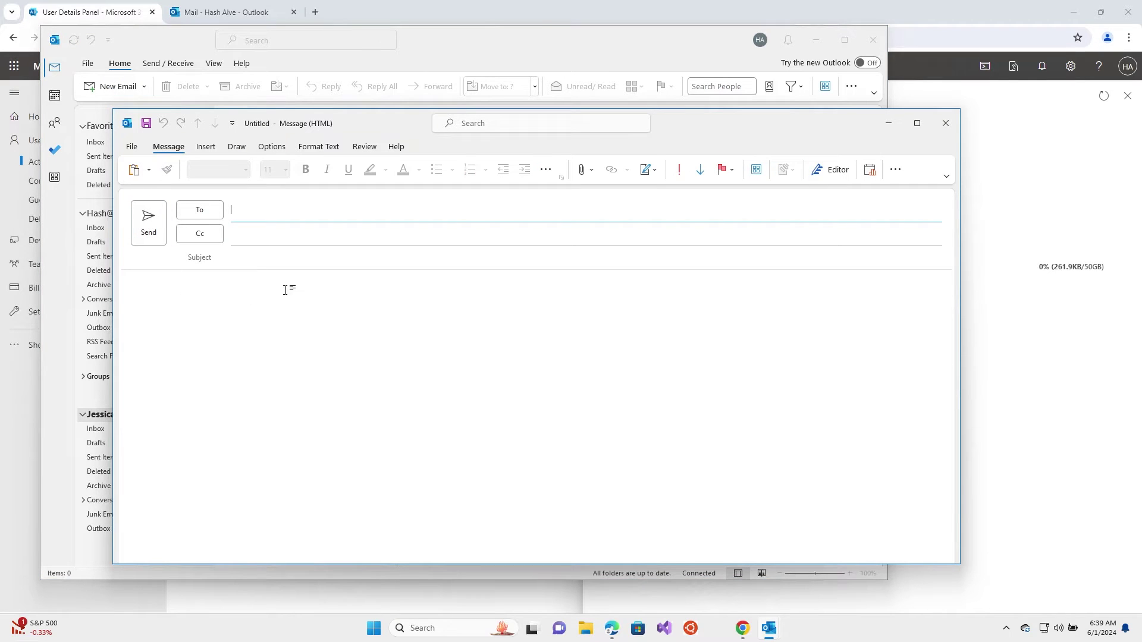
{"action": "left_click", "coordinate": [271, 148]}
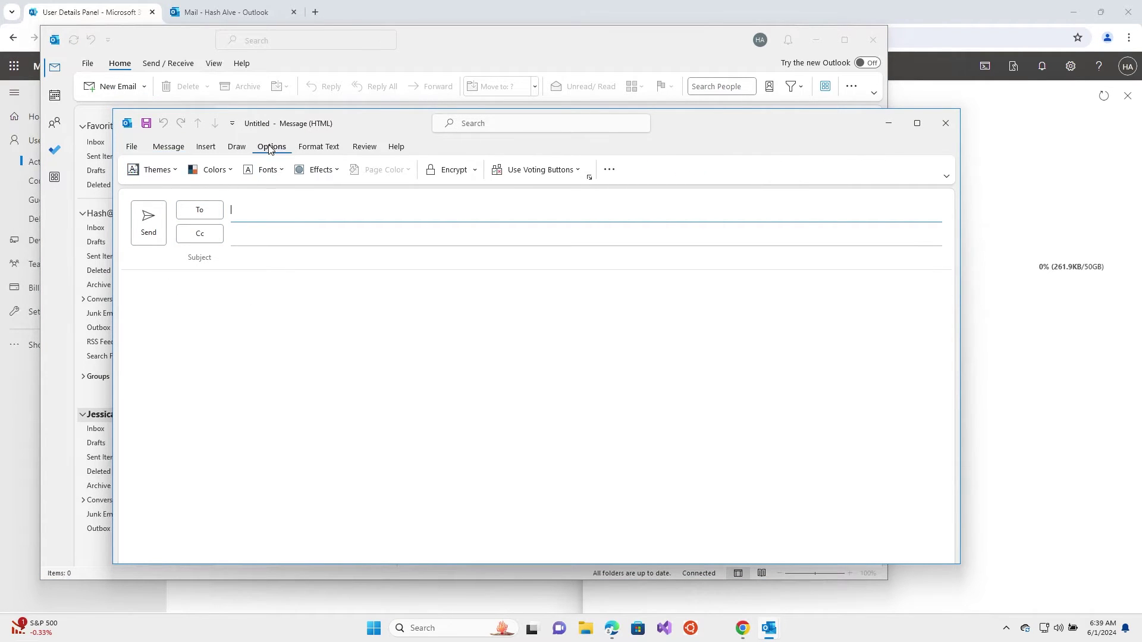
{"action": "left_click", "coordinate": [613, 172]}
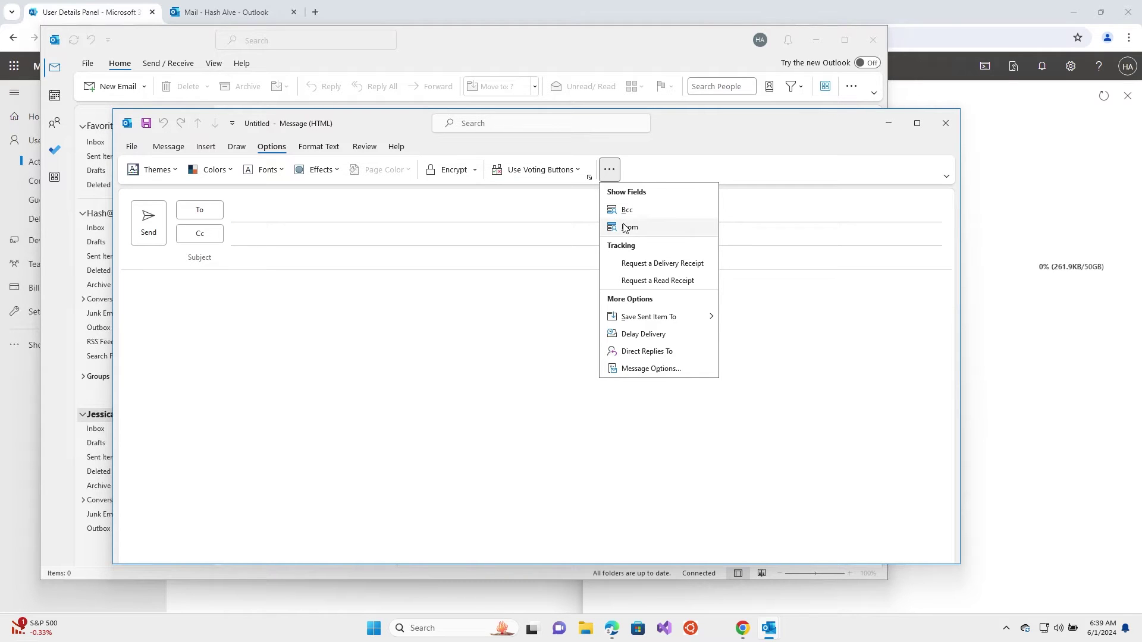
{"action": "left_click", "coordinate": [629, 227]}
{"action": "left_click", "coordinate": [203, 210]}
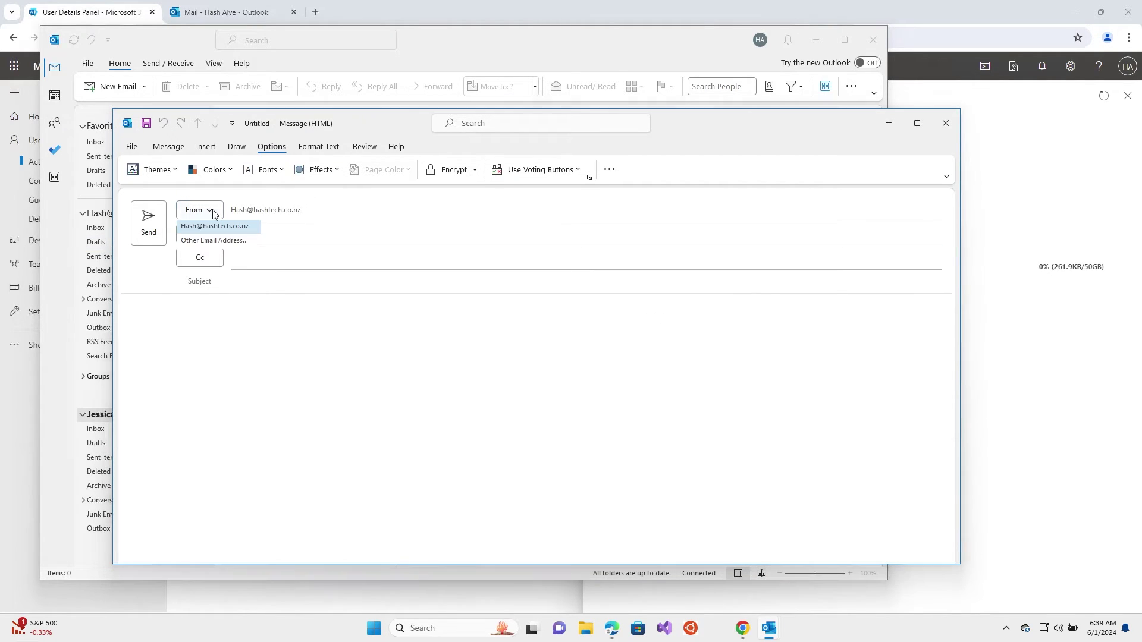
{"action": "left_click", "coordinate": [216, 242]}
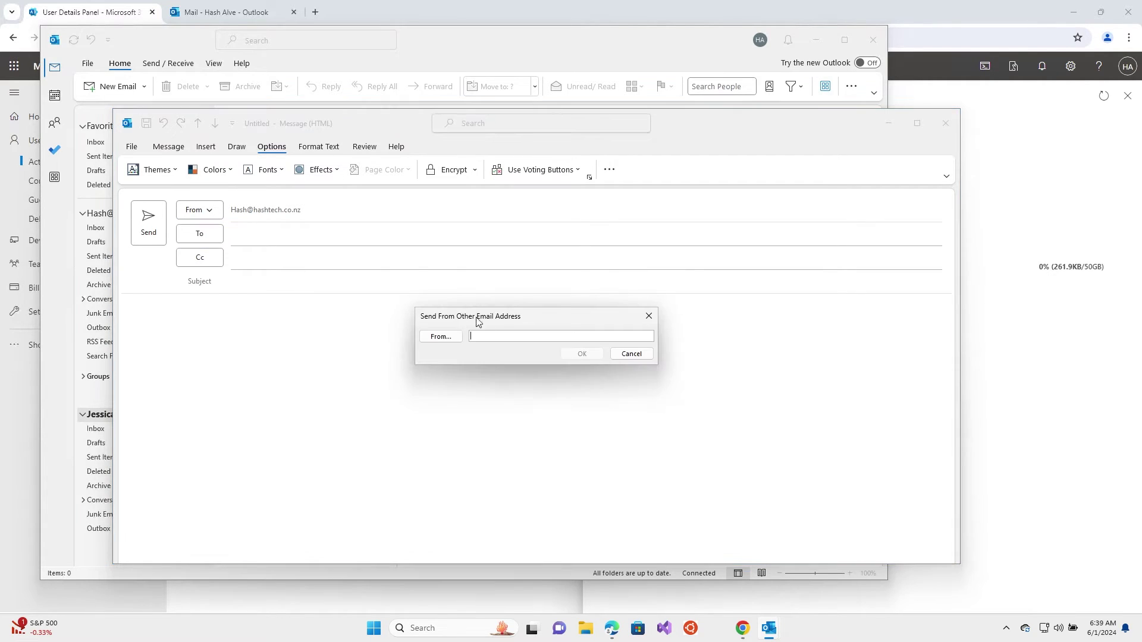
Send a greeting email from the delegated mailbox's pasted address to the suggested delegate user
{"action": "key", "text": "ctrl+v"}
{"action": "left_click", "coordinate": [589, 355]}
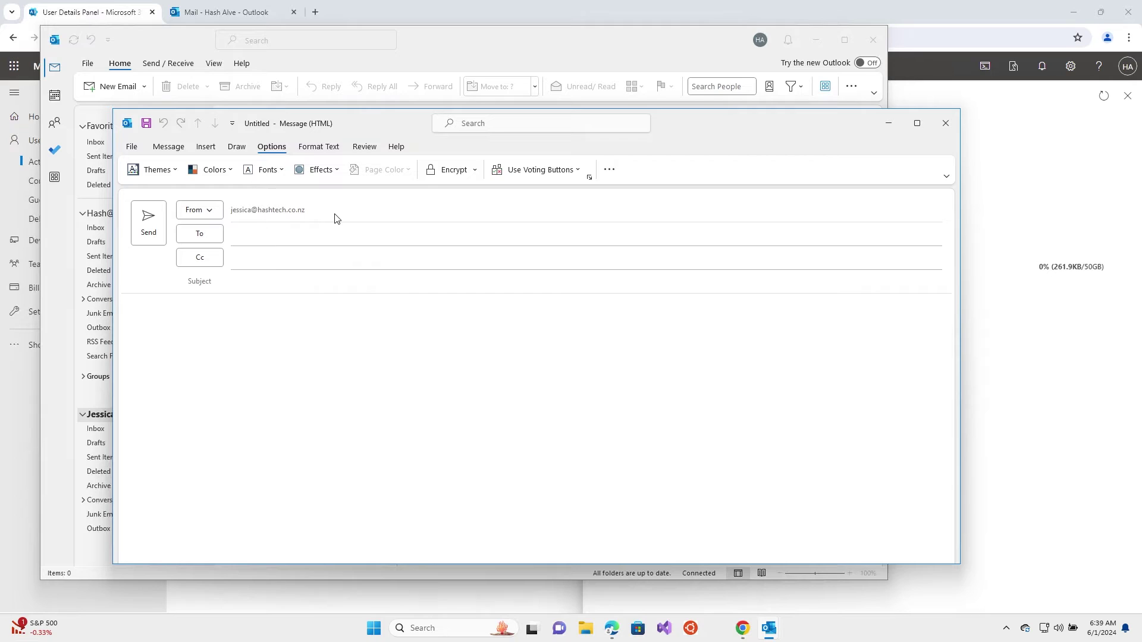
{"action": "mouse_move", "coordinate": [334, 218]}
{"action": "left_click", "coordinate": [321, 226]}
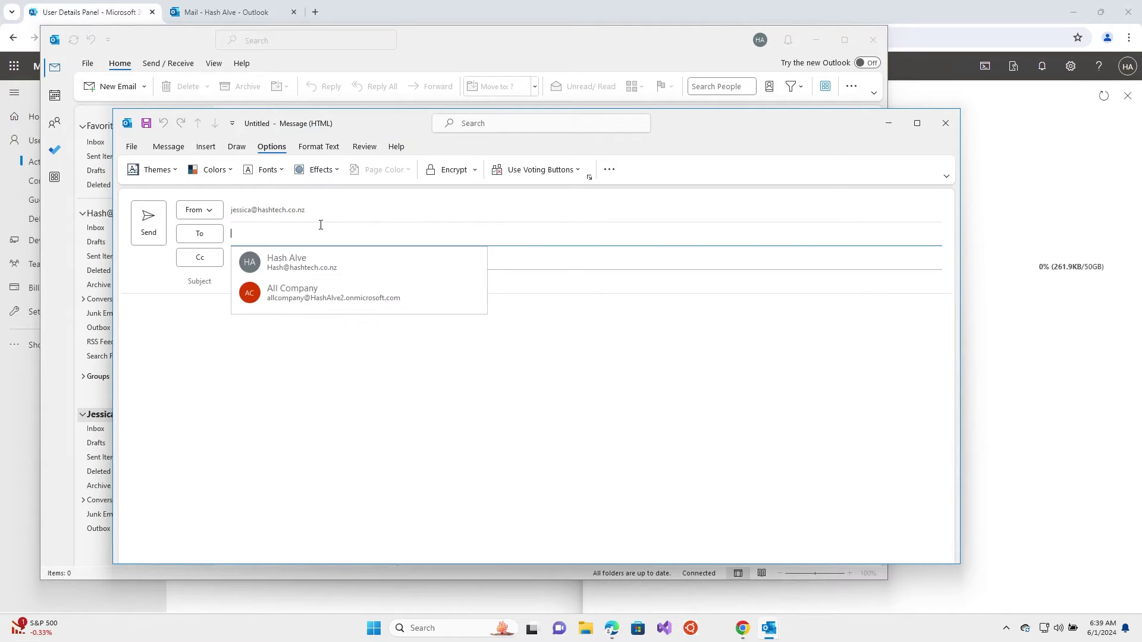
{"action": "type", "text": "kevin"}
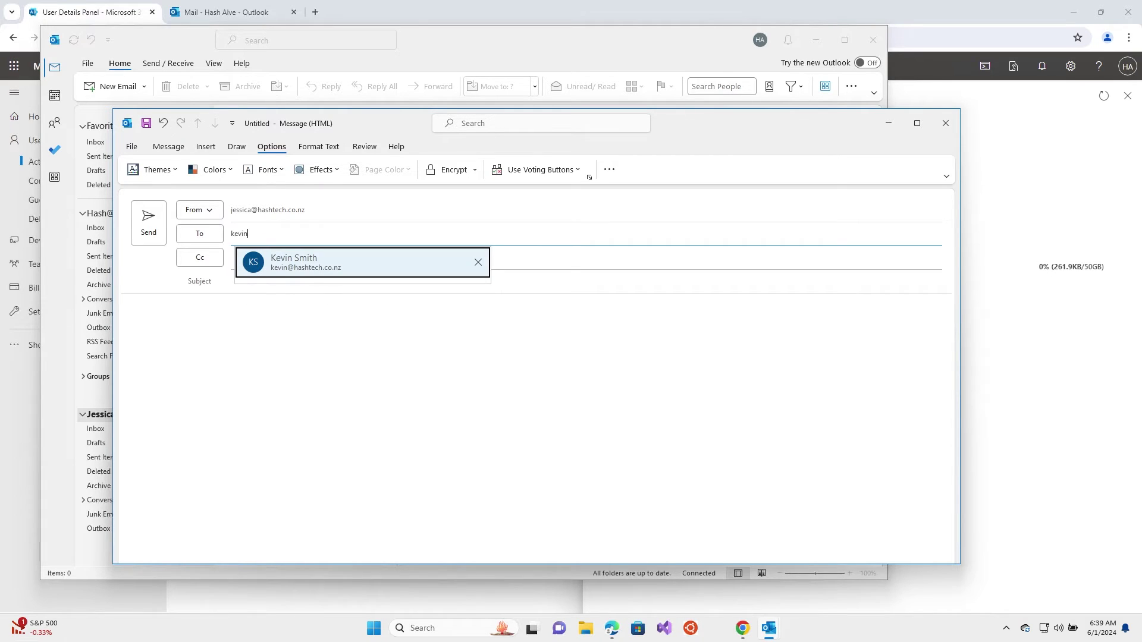
{"action": "key", "text": "Tab"}
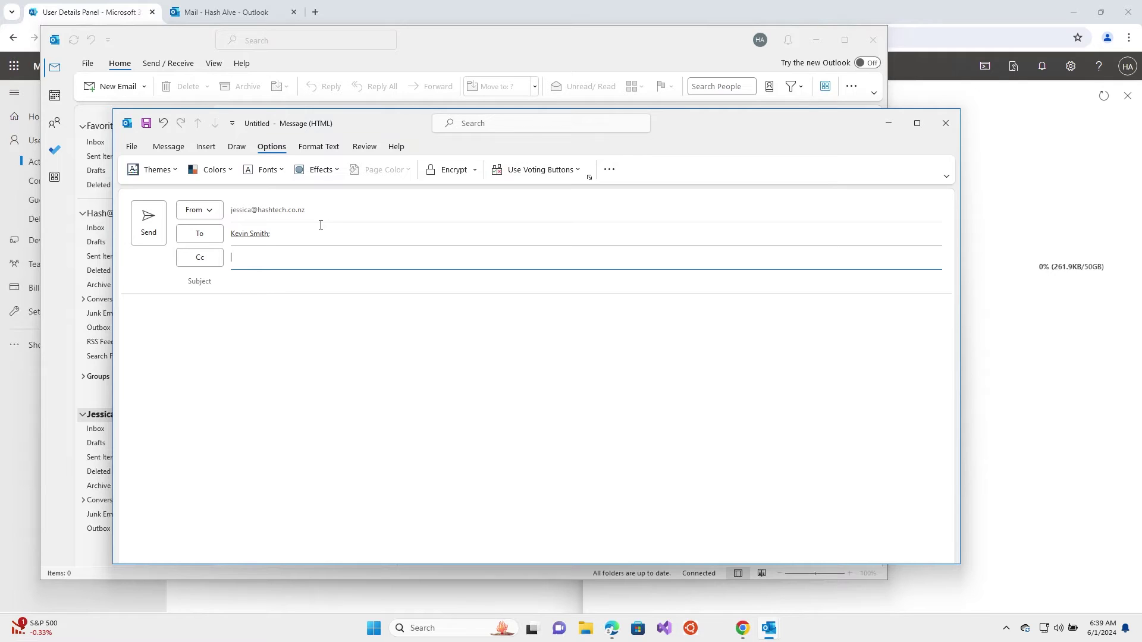
{"action": "key", "text": "Tab"}
{"action": "key", "text": "Tab"}
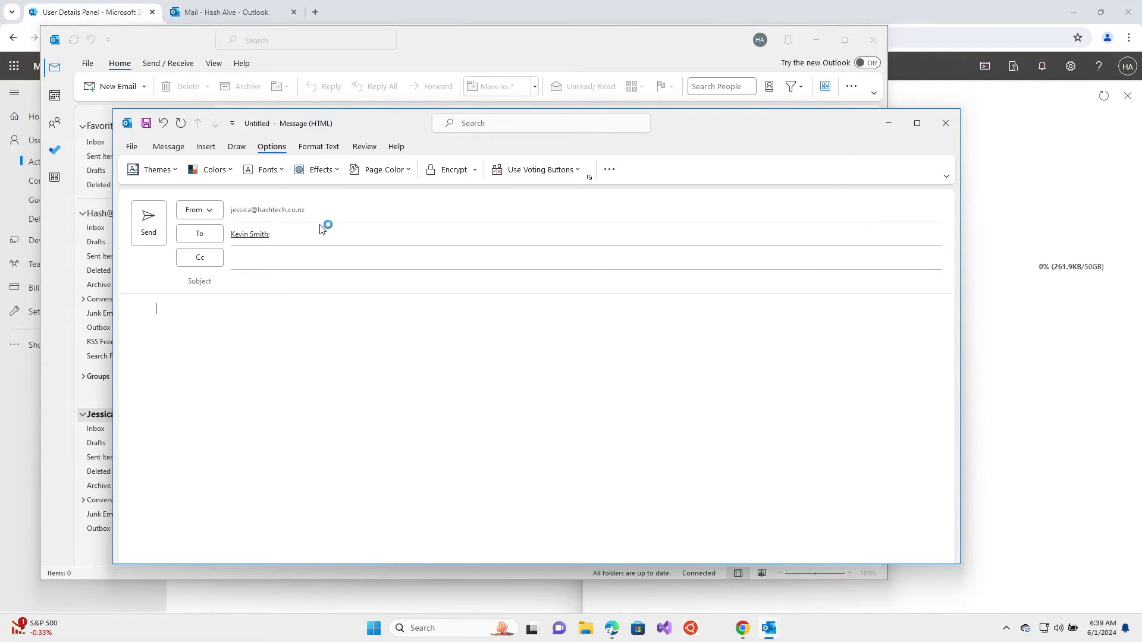
{"action": "key", "text": "shift+Tab"}
{"action": "type", "text": "H"}
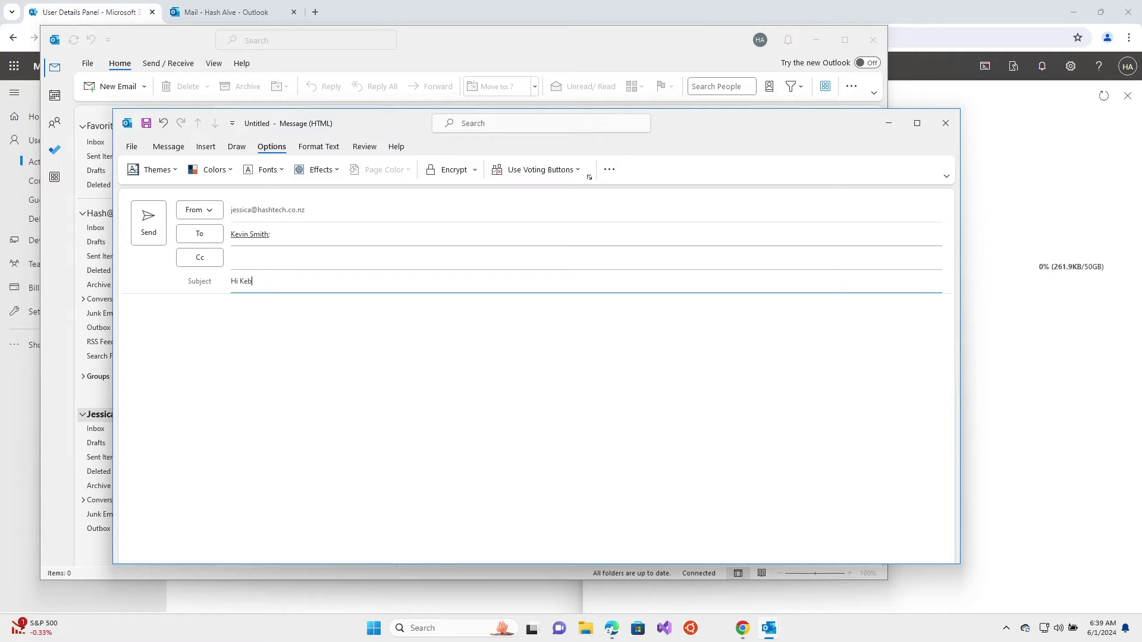
{"action": "key", "text": "BackSpace"}
{"action": "left_click", "coordinate": [149, 223]}
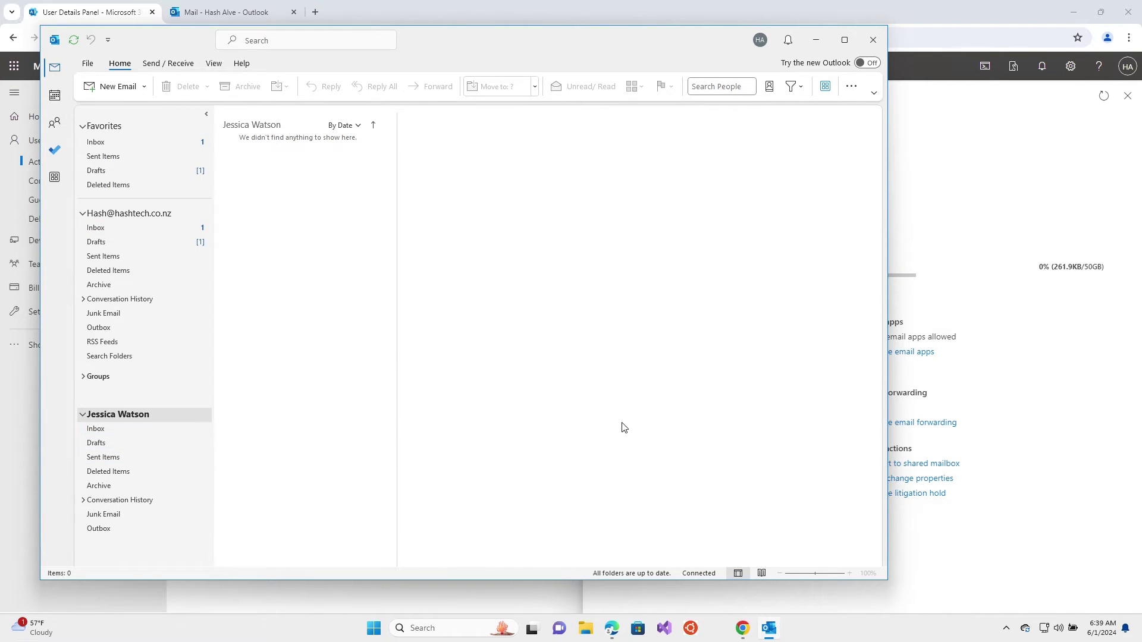
Check the recipient's web Inbox for new mail, then switch to the administrator's web mailbox tab
{"action": "left_click", "coordinate": [614, 632]}
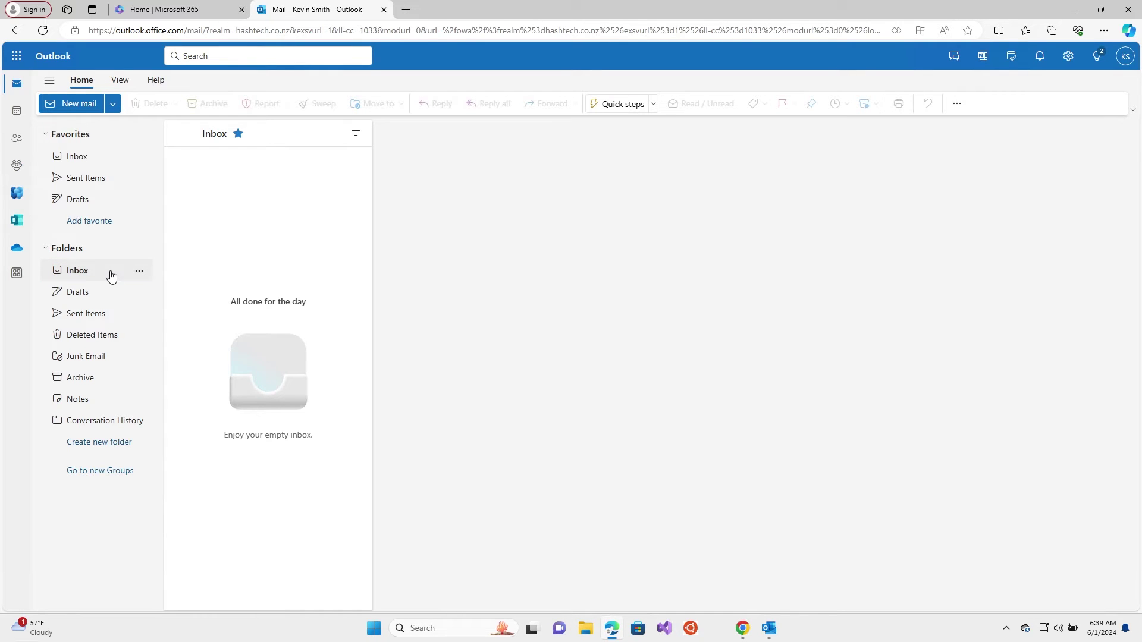
{"action": "left_click", "coordinate": [91, 262]}
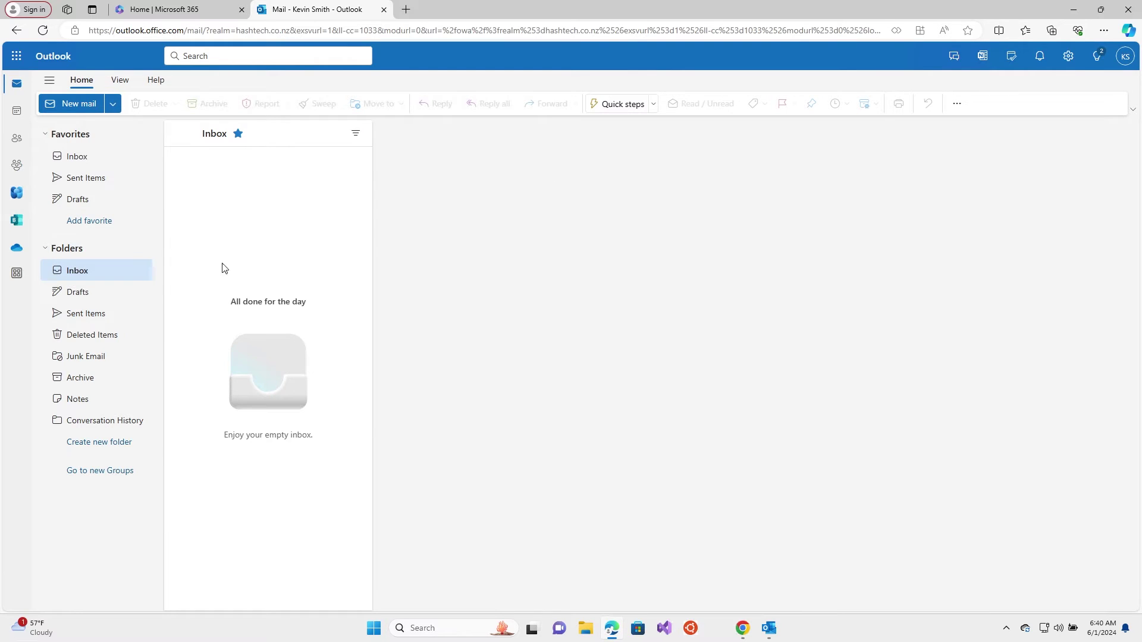
{"action": "mouse_move", "coordinate": [614, 632]}
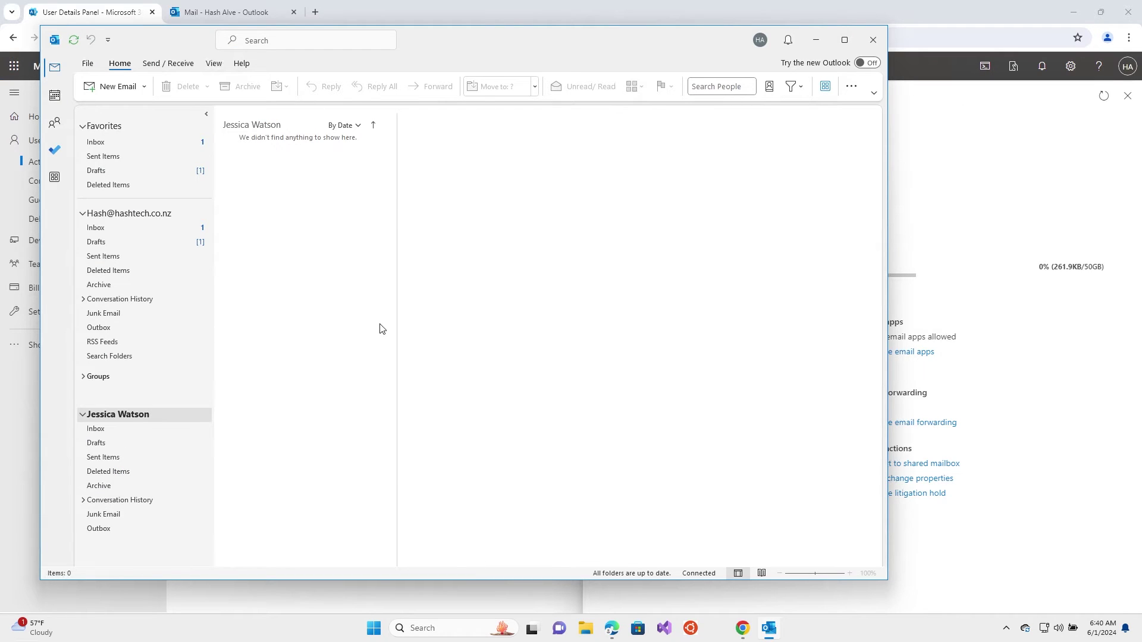
{"action": "left_click", "coordinate": [213, 12]}
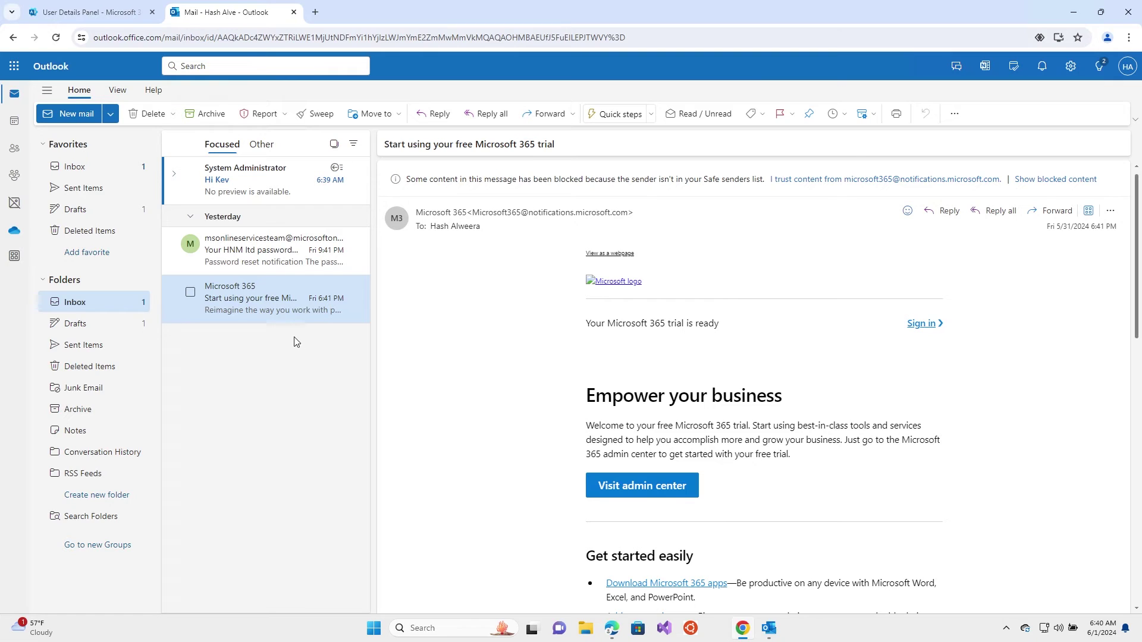
Open the colleague's mailbox in a new tab via Open another mailbox with the pasted address
{"action": "left_click", "coordinate": [105, 305]}
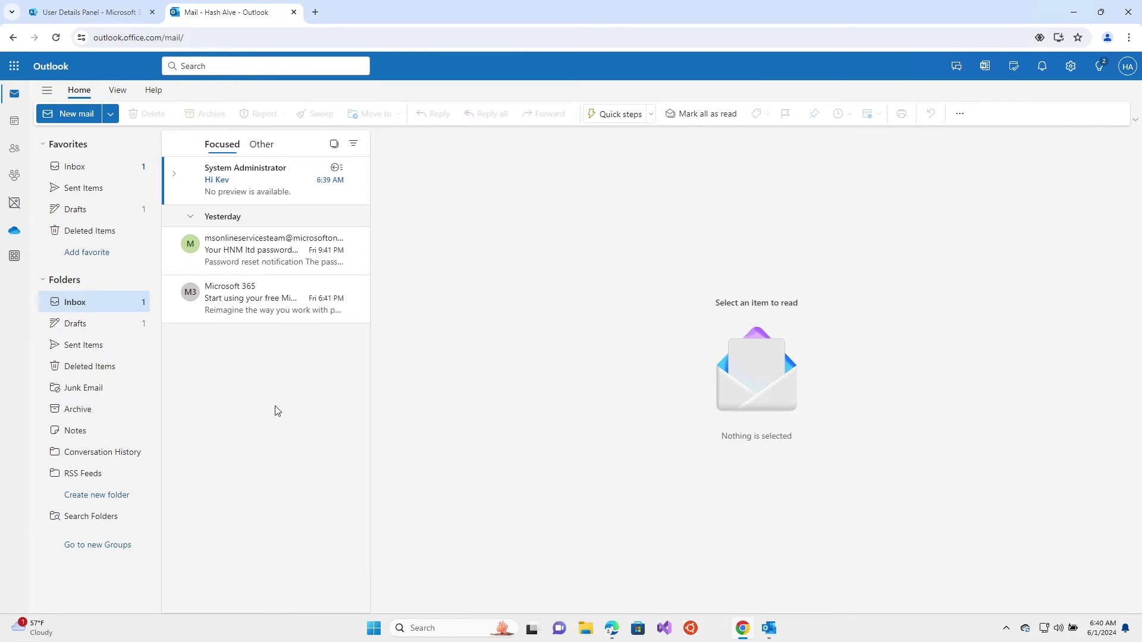
{"action": "left_click", "coordinate": [1127, 66]}
{"action": "left_click", "coordinate": [1065, 171]}
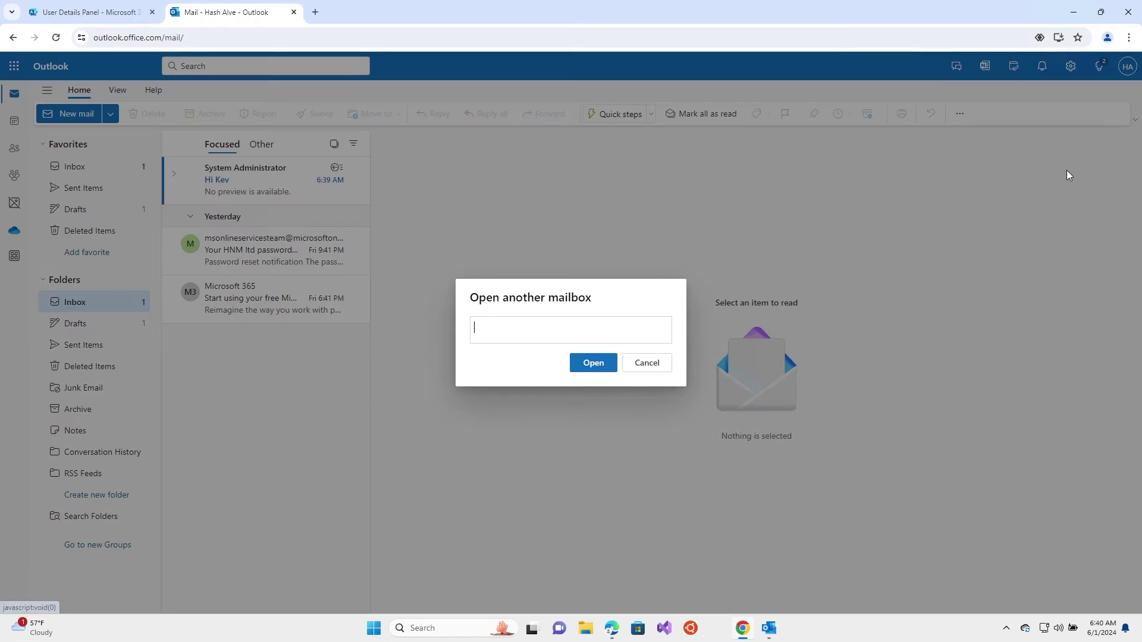
{"action": "left_click", "coordinate": [564, 333]}
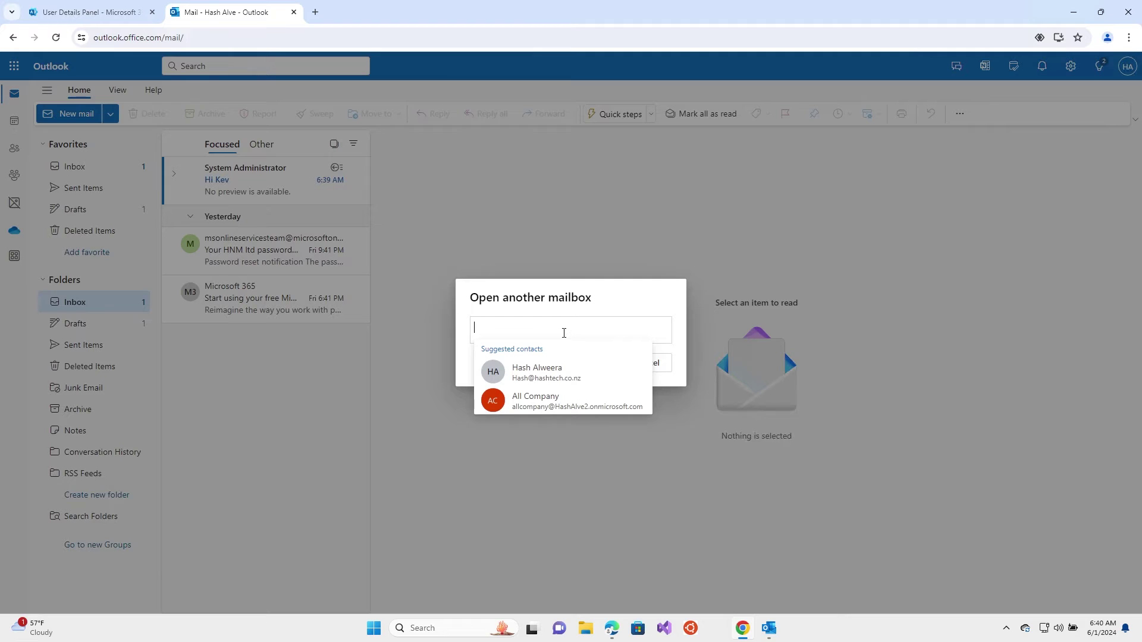
{"action": "key", "text": "ctrl+v"}
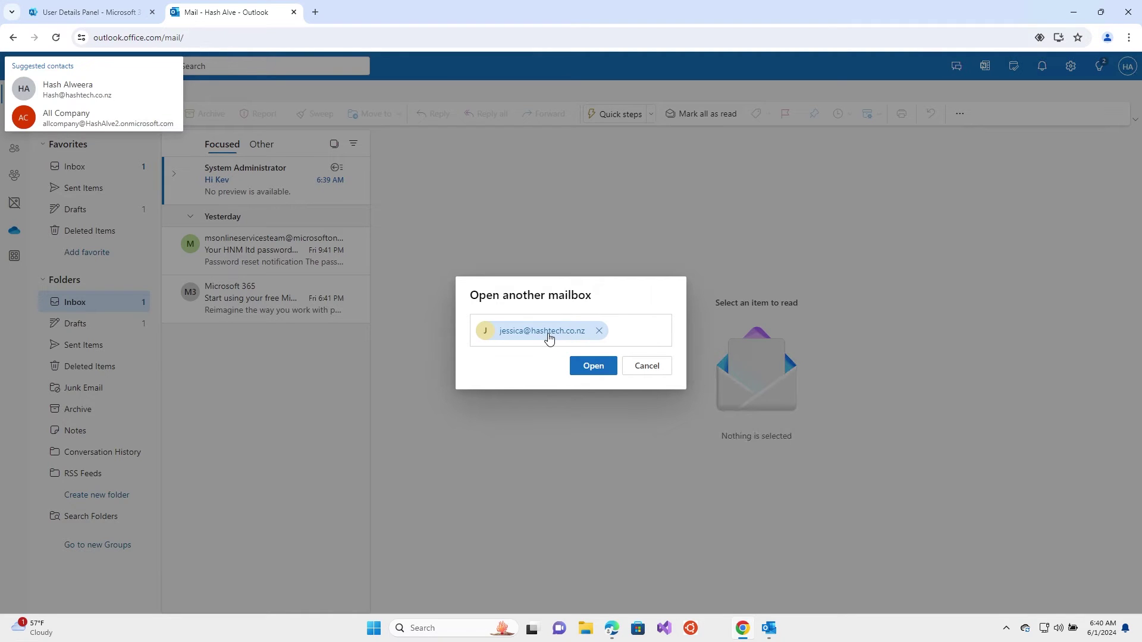
{"action": "left_click", "coordinate": [590, 365]}
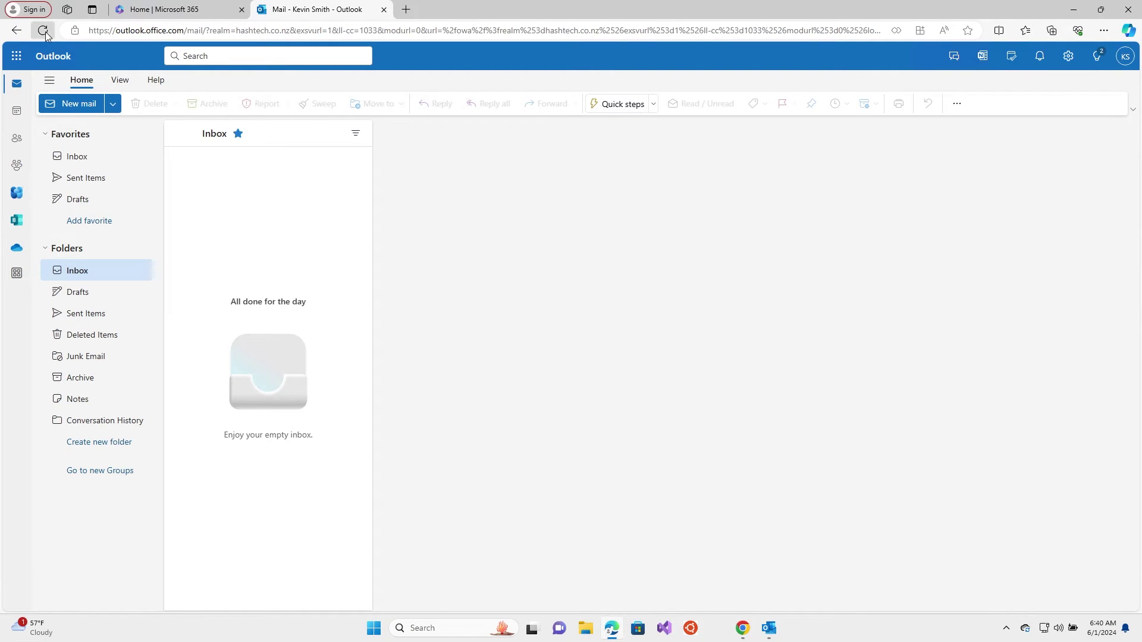
{"action": "left_click", "coordinate": [43, 31]}
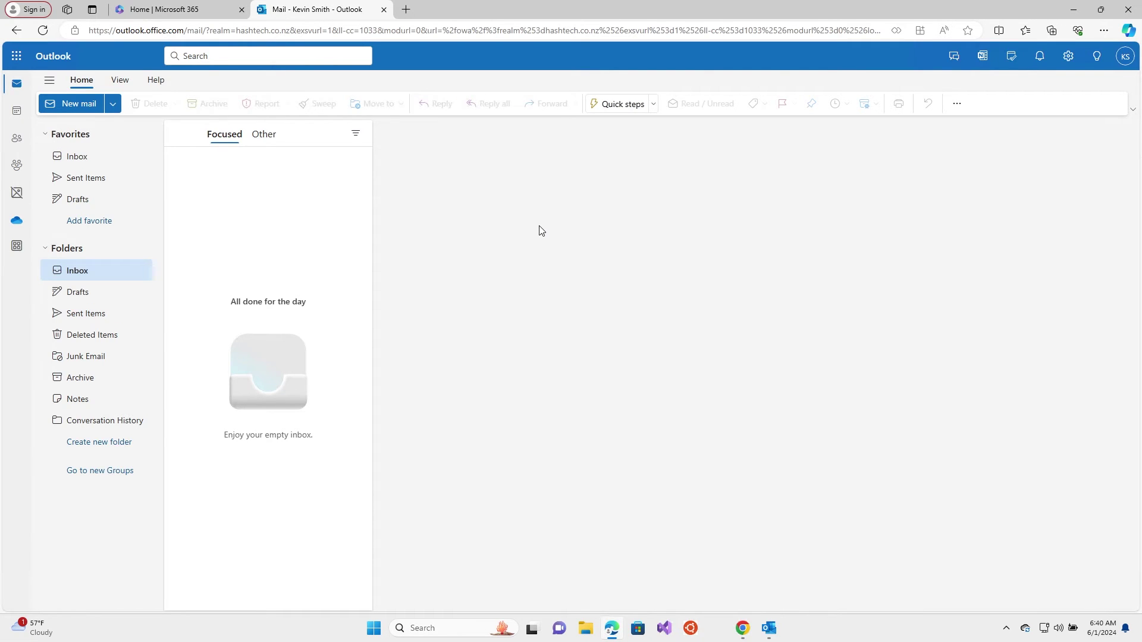
Start a new message in the colleague's mailbox and copy the delegate's e-mail address from the admin center
{"action": "left_click", "coordinate": [743, 628]}
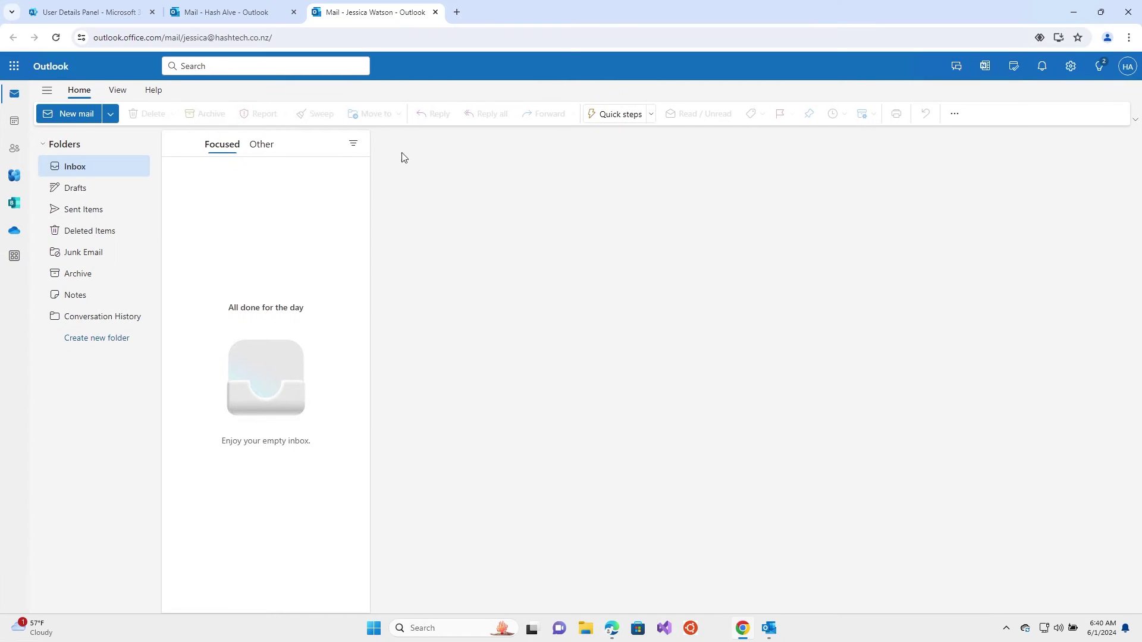
{"action": "left_click", "coordinate": [71, 114]}
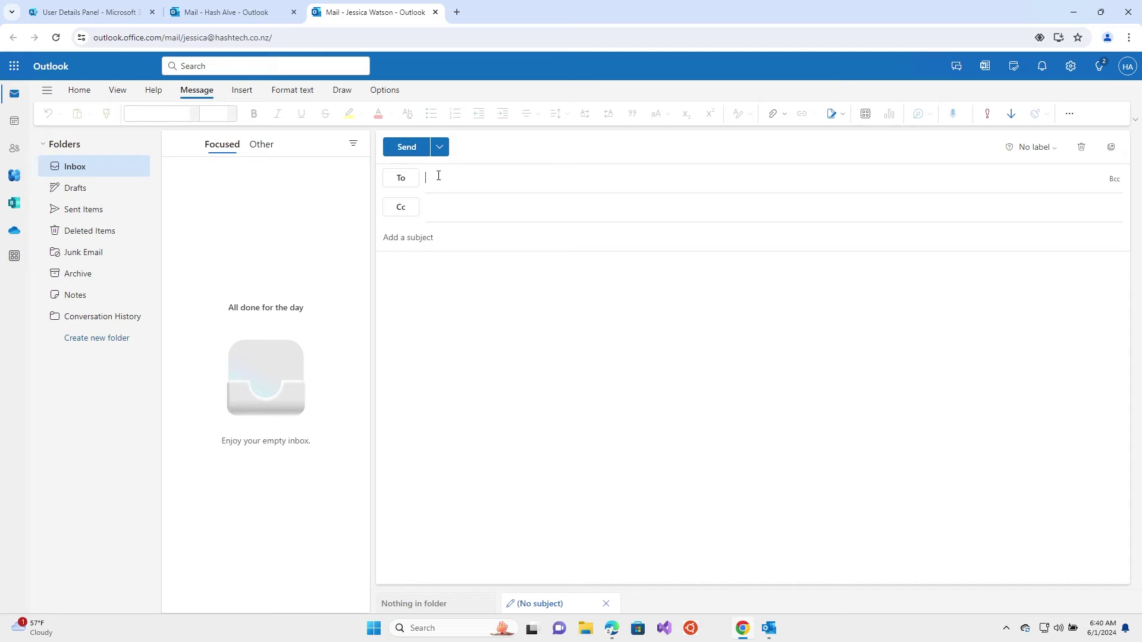
{"action": "left_click", "coordinate": [488, 183]}
{"action": "type", "text": "ke"}
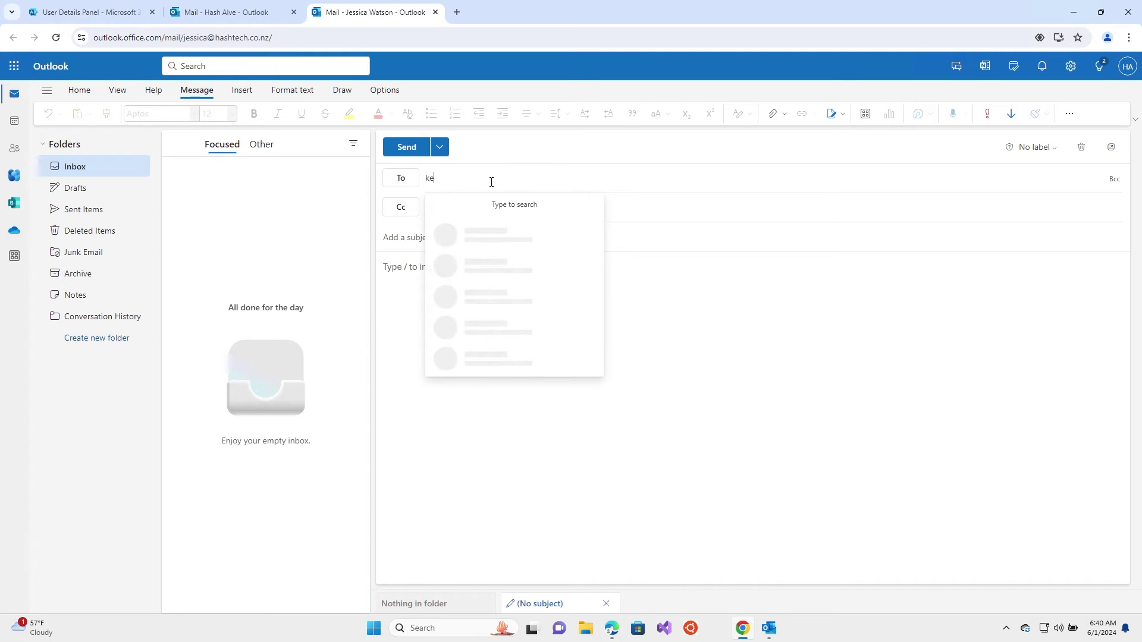
{"action": "type", "text": "vin"}
{"action": "left_click", "coordinate": [124, 12]}
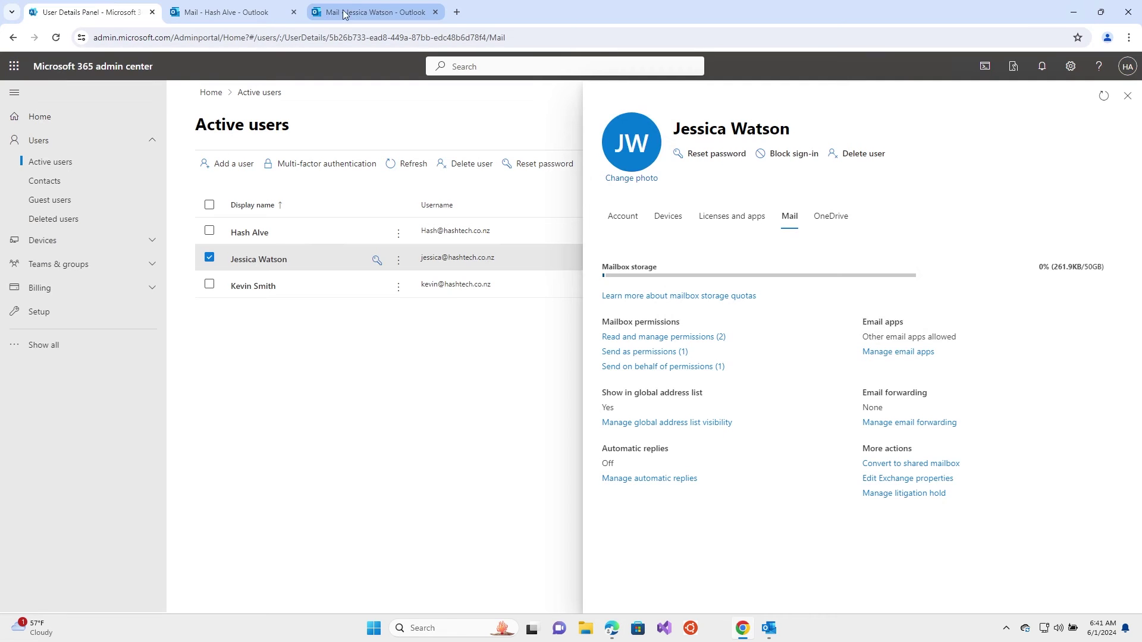
{"action": "left_click", "coordinate": [319, 290]}
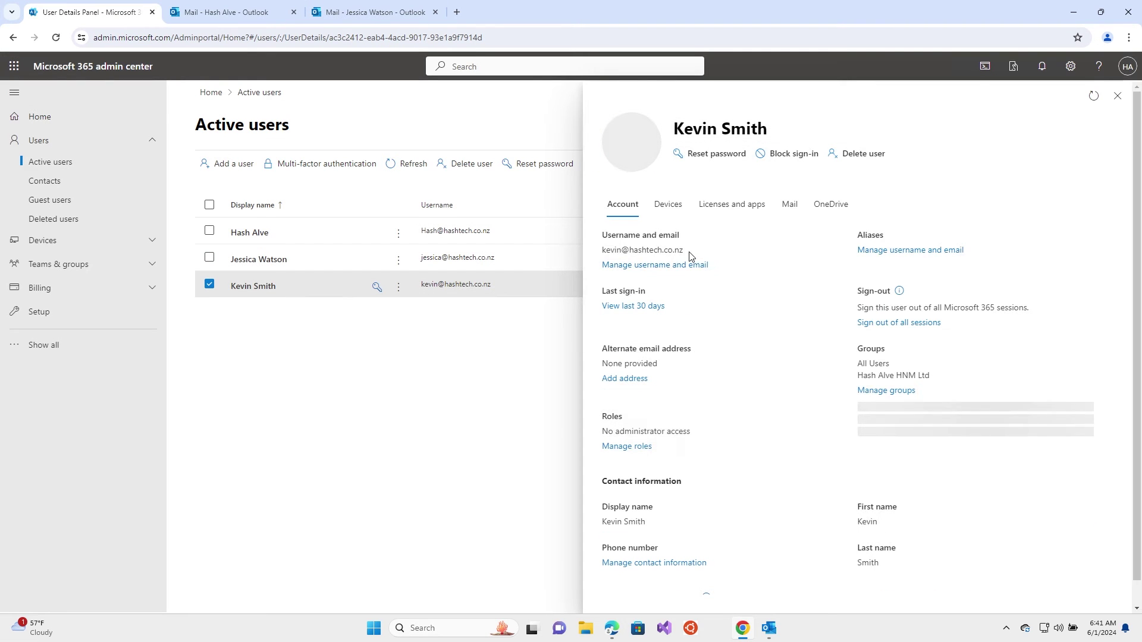
{"action": "left_click_drag", "start_coordinate": [684, 253], "coordinate": [601, 260]}
{"action": "key", "text": "ctrl+c"}
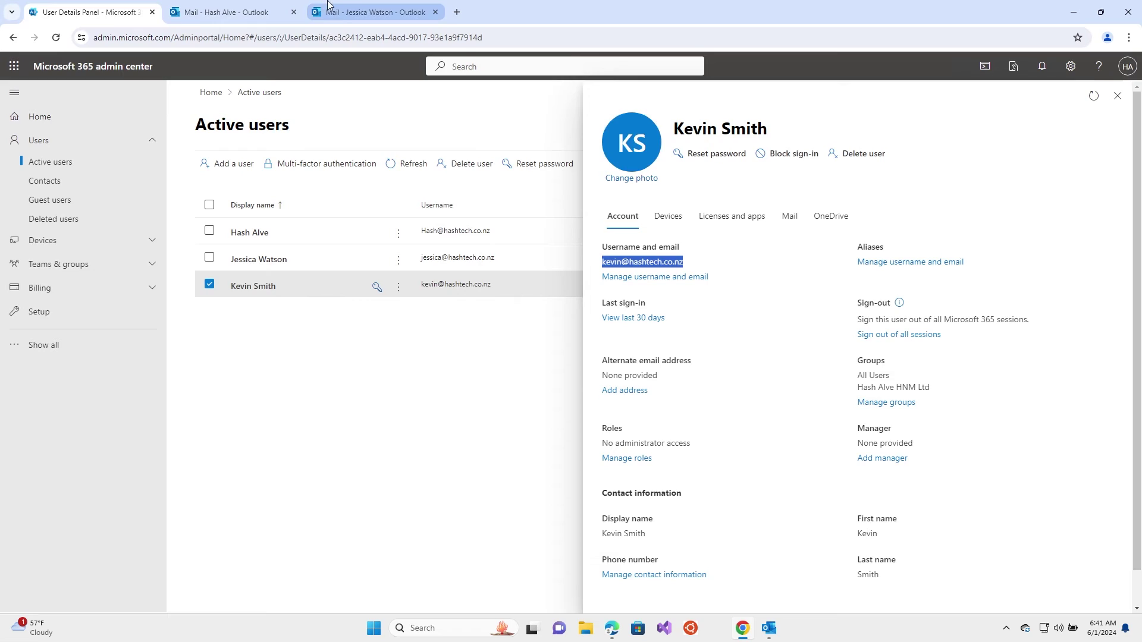
Address the draft to the delegate's pasted address with subject 'Hi hi' and send it
{"action": "left_click", "coordinate": [342, 8]}
{"action": "left_click", "coordinate": [472, 177]}
{"action": "key", "text": "ctrl+v"}
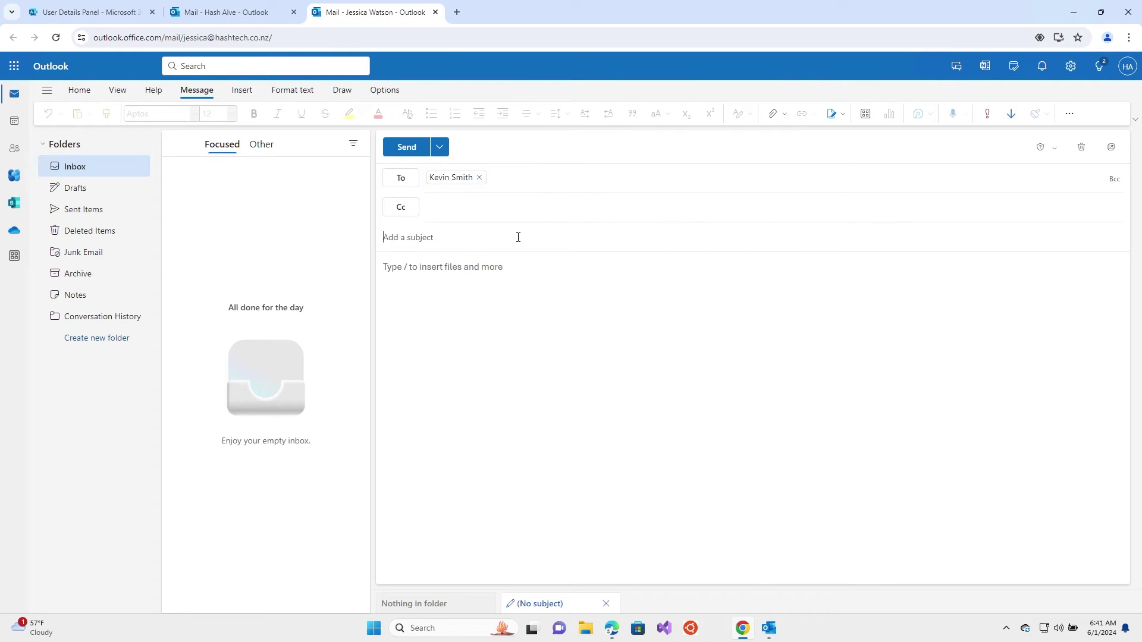
{"action": "type", "text": "Hi hi"}
{"action": "left_click", "coordinate": [403, 147]}
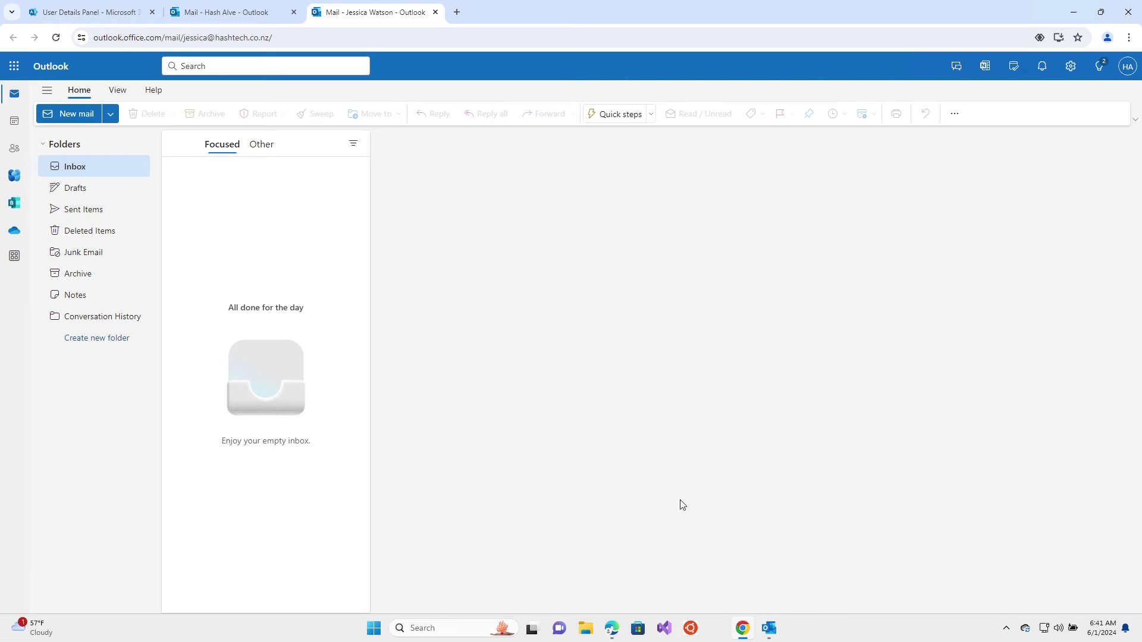
Open the new 'Hi hi' message in the recipient's web Inbox
{"action": "left_click", "coordinate": [611, 628]}
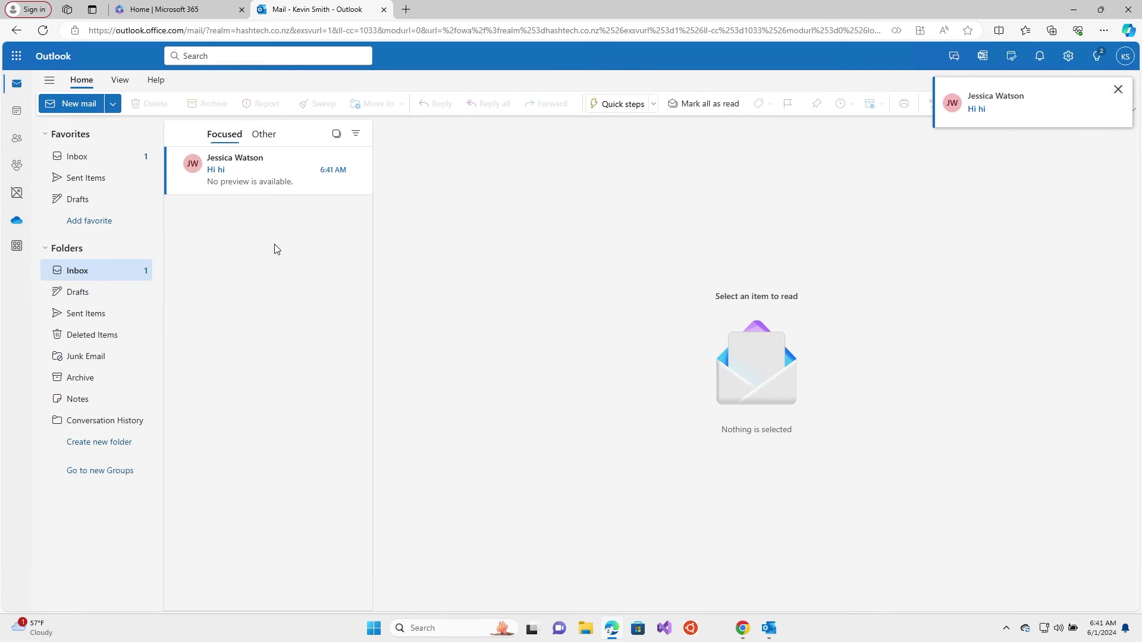
{"action": "left_click", "coordinate": [267, 173]}
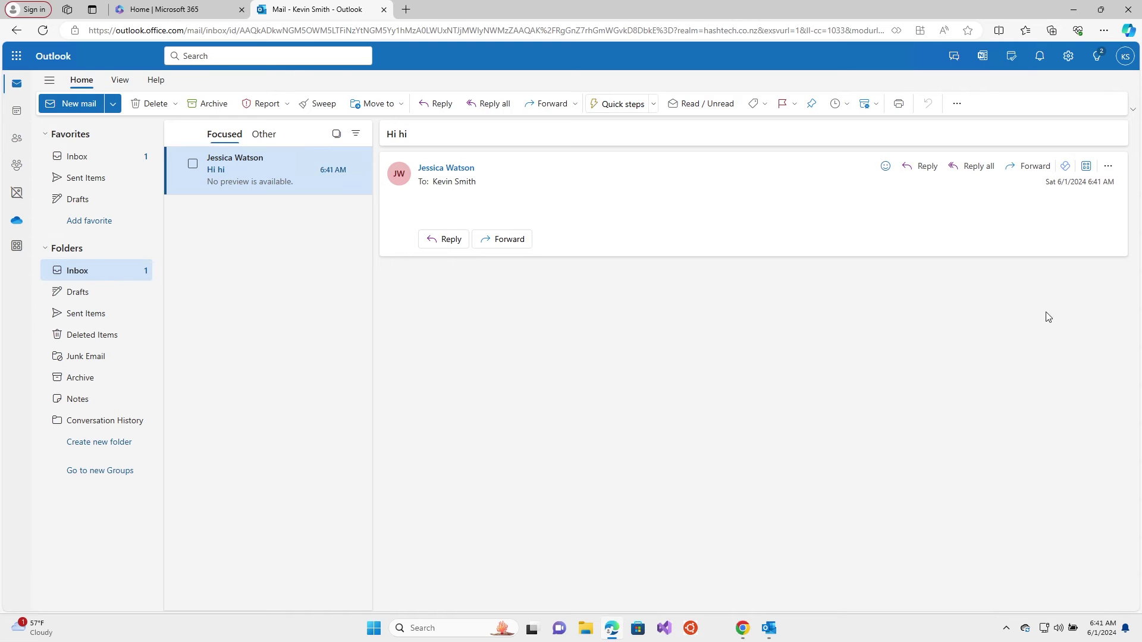
{"action": "mouse_move", "coordinate": [770, 630]}
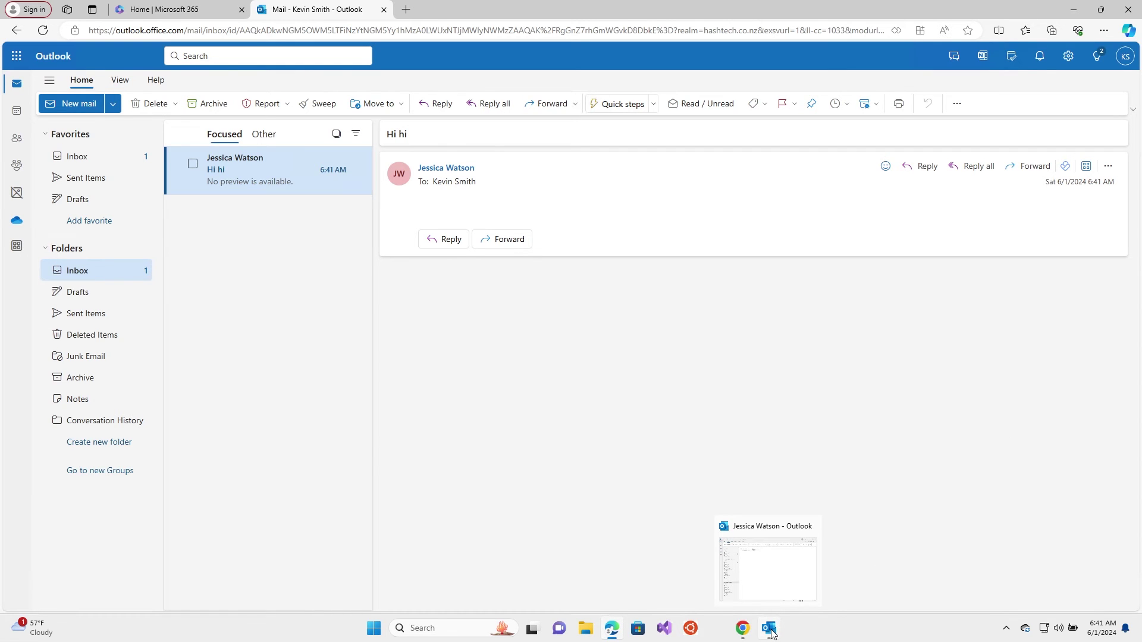
Read the undeliverable notice in the administrator's desktop Outlook Inbox
{"action": "left_click", "coordinate": [769, 629]}
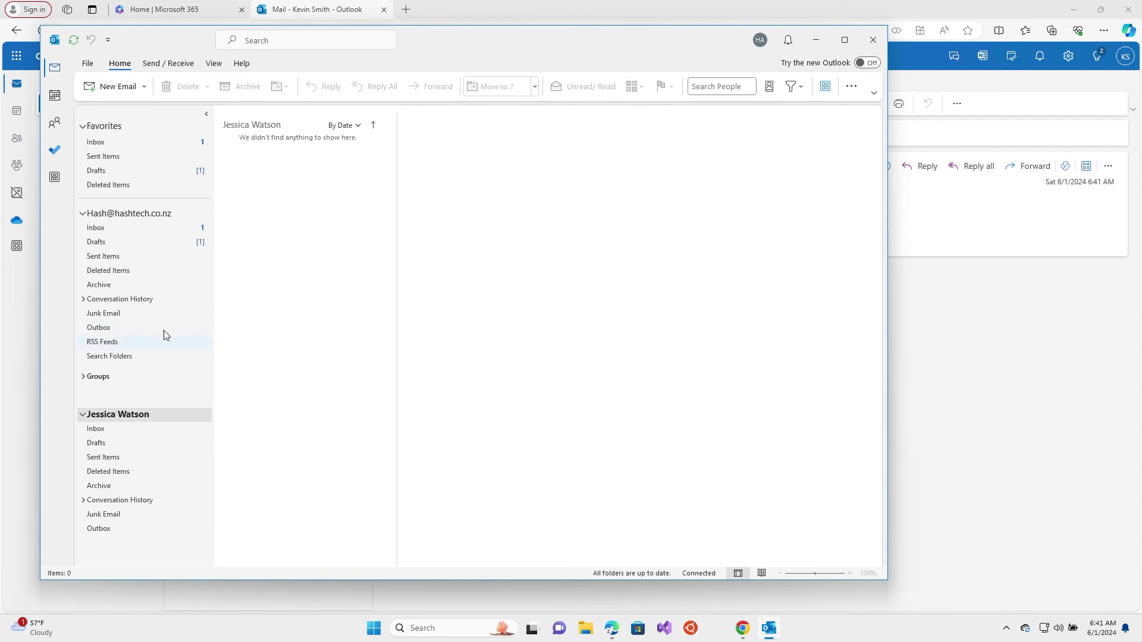
{"action": "left_click", "coordinate": [136, 229]}
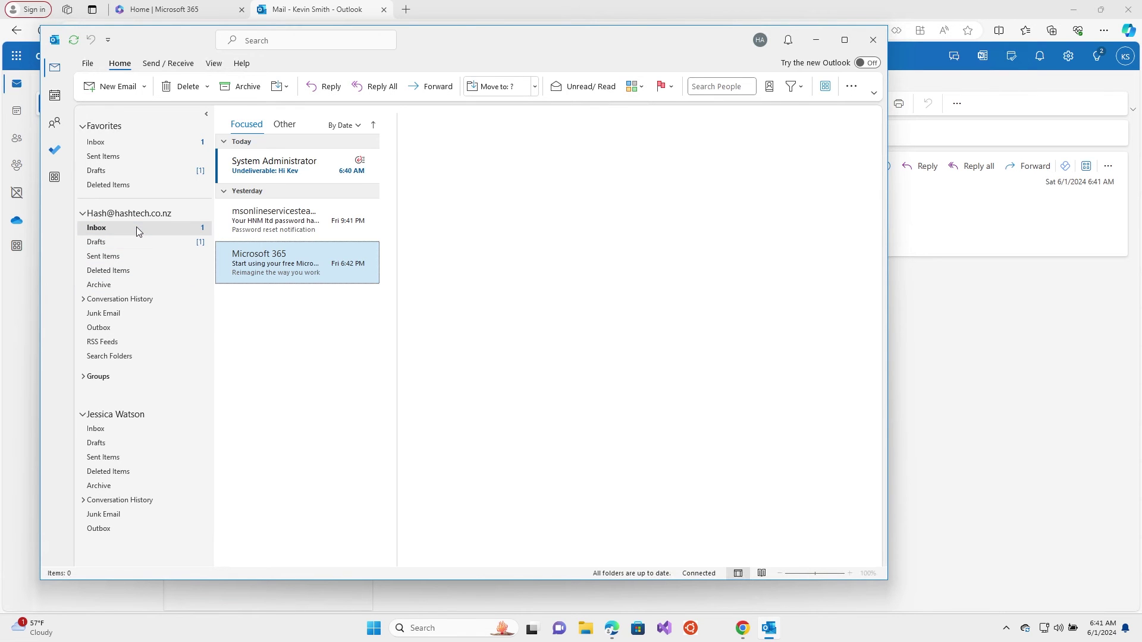
{"action": "left_click", "coordinate": [269, 173]}
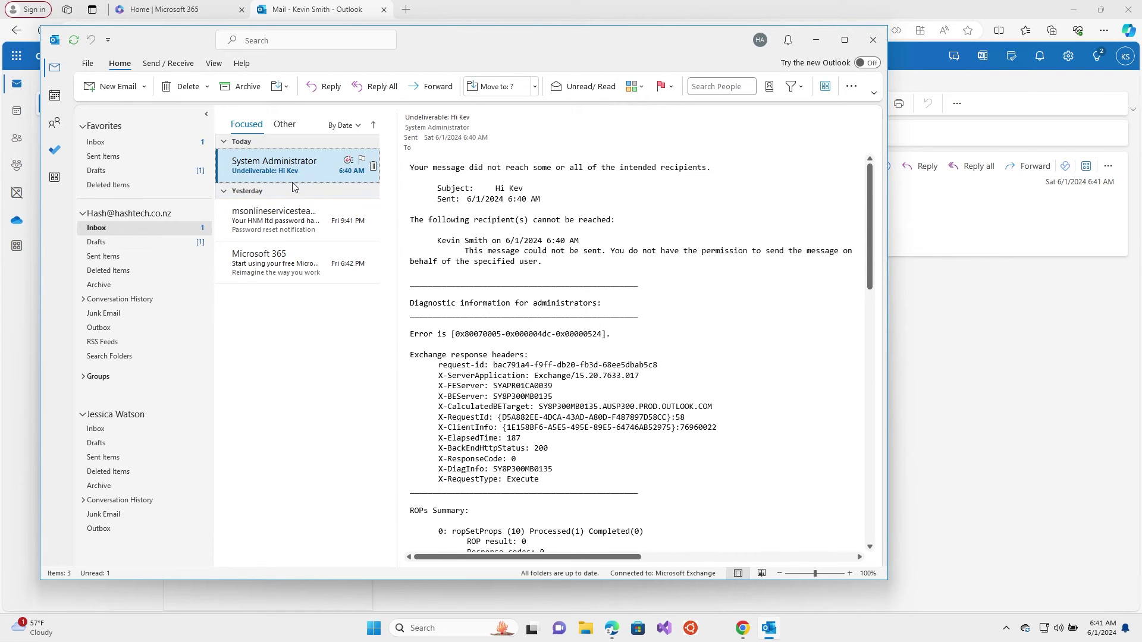
Restart desktop Outlook and show the colleague's empty Inbox
{"action": "left_click", "coordinate": [871, 39]}
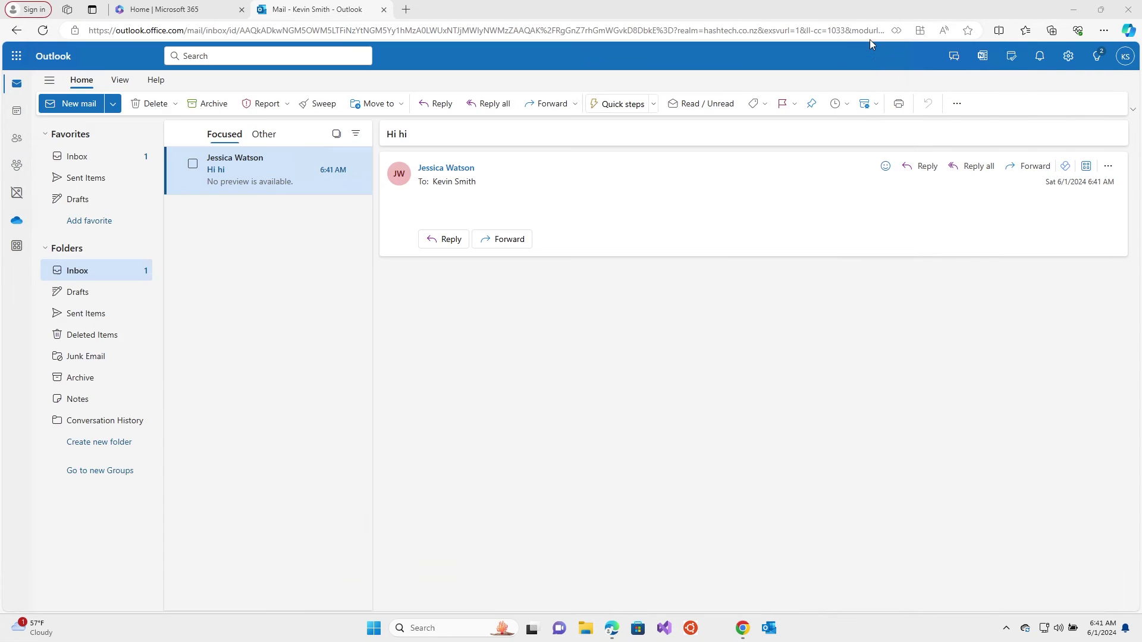
{"action": "left_click", "coordinate": [769, 629]}
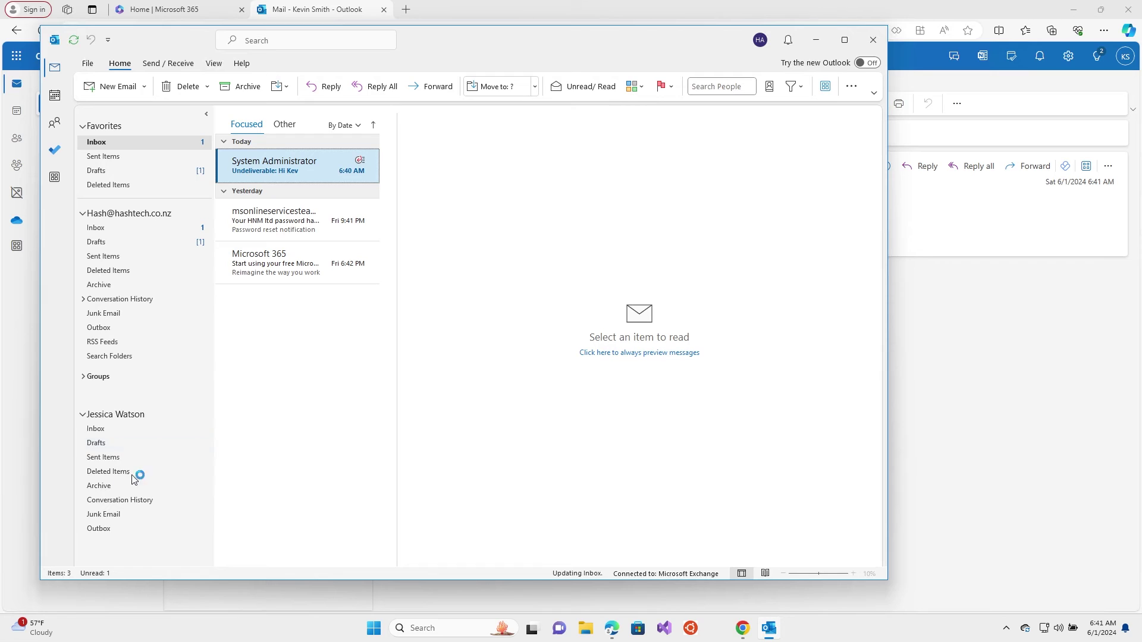
{"action": "left_click", "coordinate": [114, 431]}
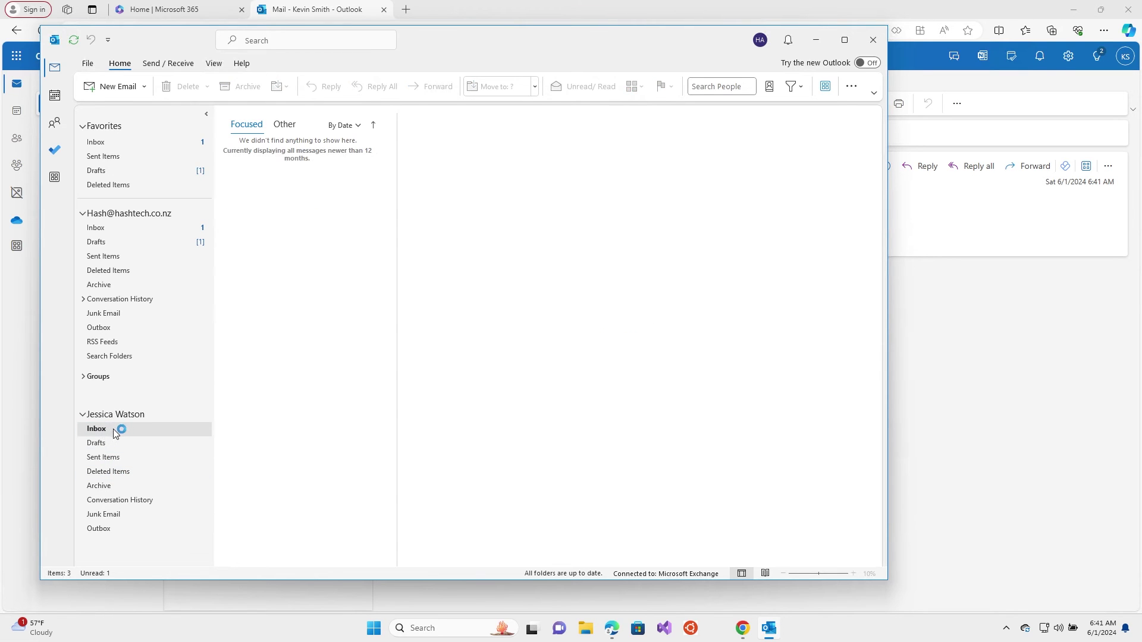
Start a new message and switch the sender to the colleague's delegated address
{"action": "left_click", "coordinate": [110, 88]}
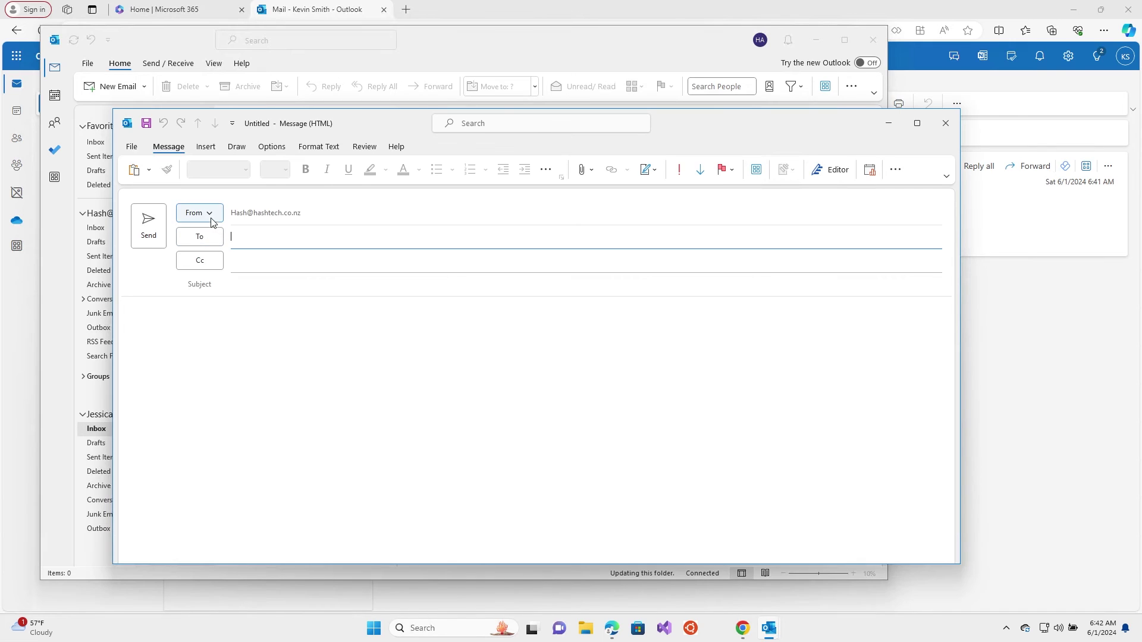
{"action": "left_click", "coordinate": [212, 221]}
{"action": "left_click", "coordinate": [229, 248]}
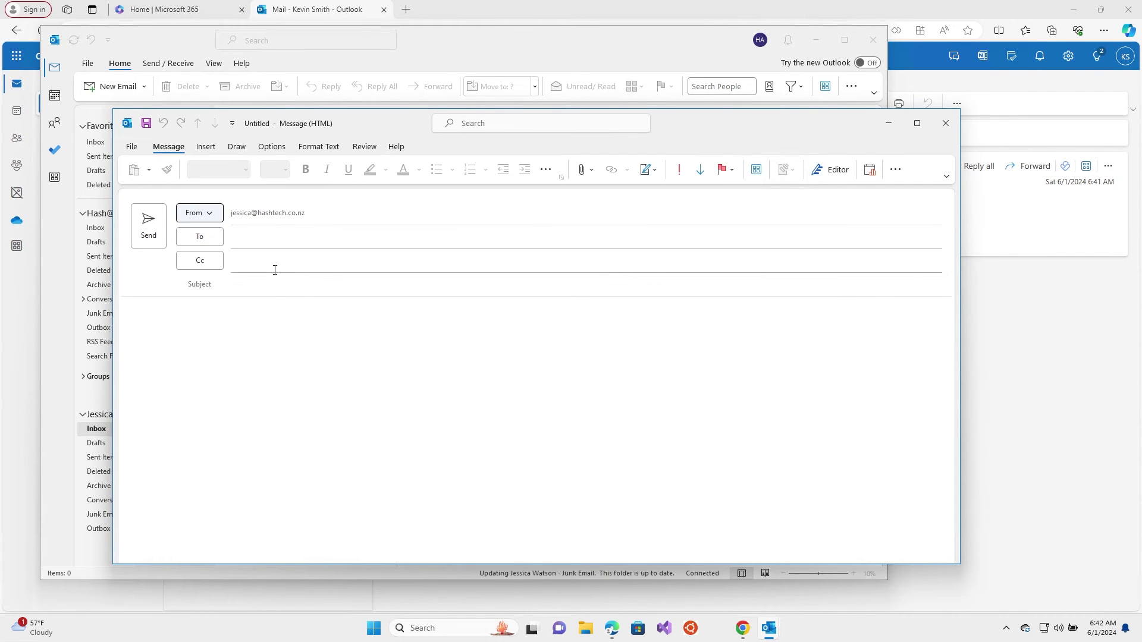
Address it to the colleague by pasting their e-mail, add a short greeting subject, and send
{"action": "left_click", "coordinate": [256, 238]}
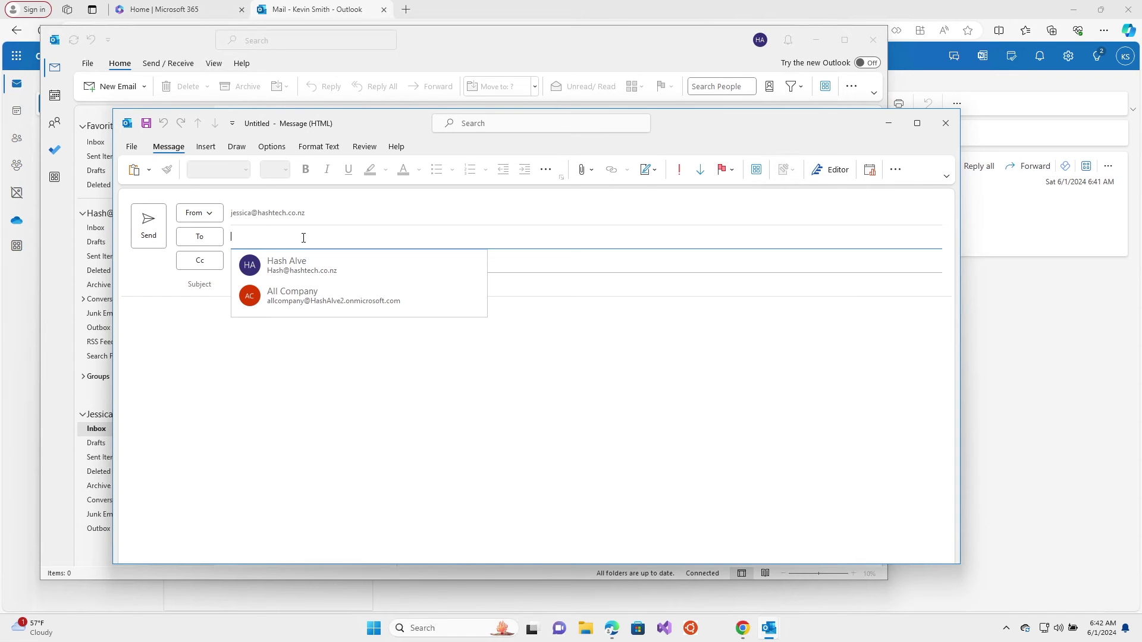
{"action": "key", "text": "ctrl+v"}
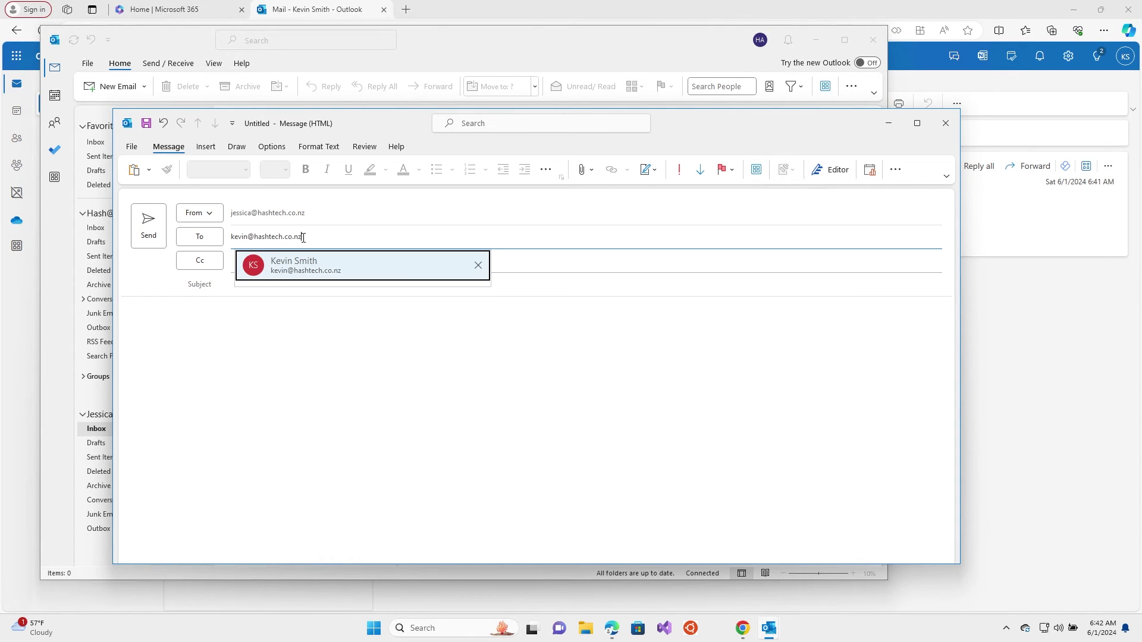
{"action": "left_click", "coordinate": [301, 267]}
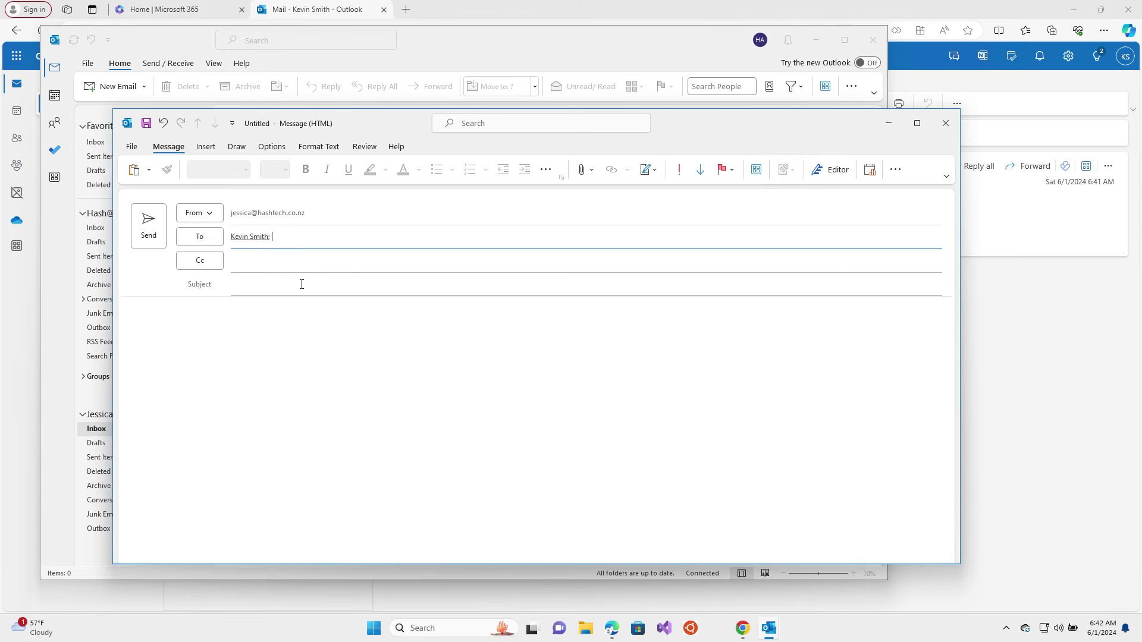
{"action": "left_click", "coordinate": [351, 281]}
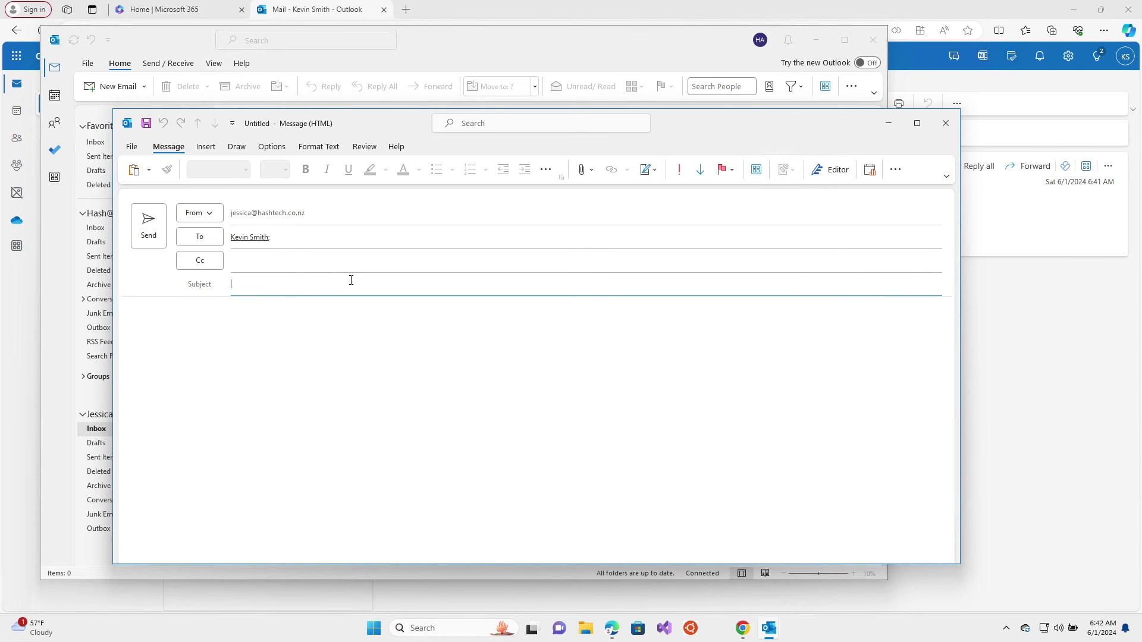
{"action": "type", "text": "Hi Kevin"}
{"action": "left_click", "coordinate": [154, 223]}
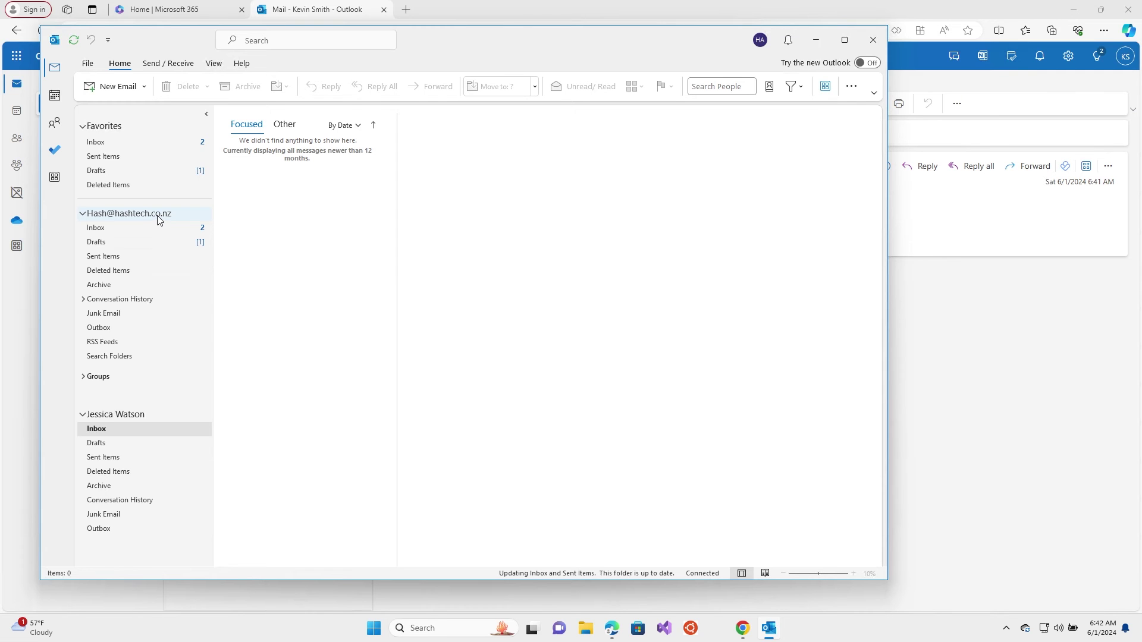
{"action": "left_click", "coordinate": [152, 229]}
{"action": "left_click", "coordinate": [294, 171]}
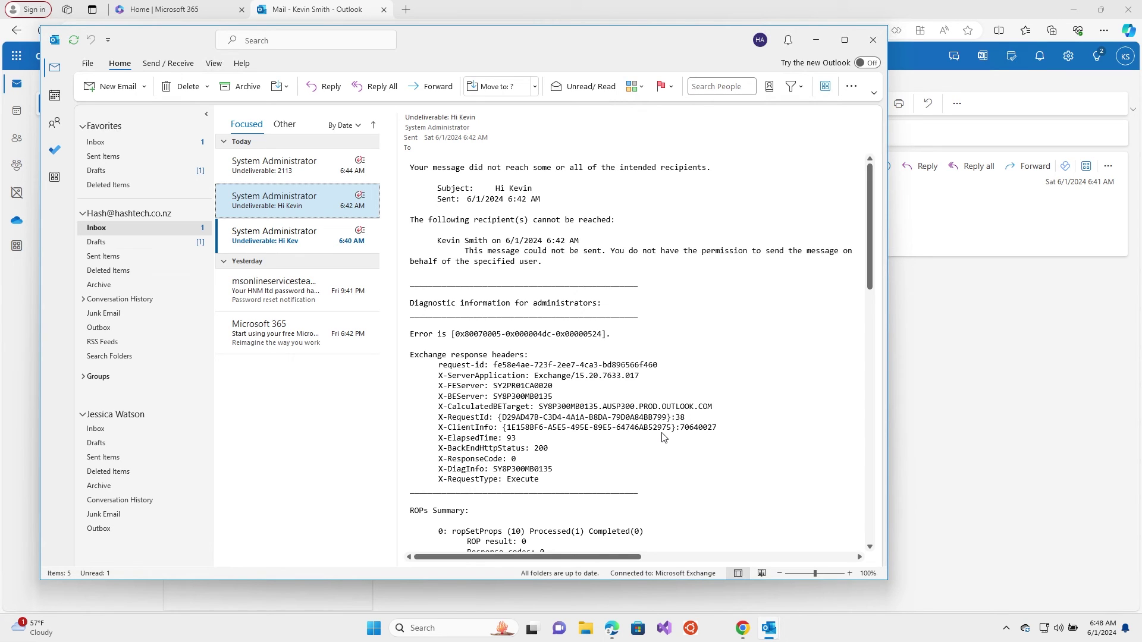
{"action": "left_click", "coordinate": [118, 430]}
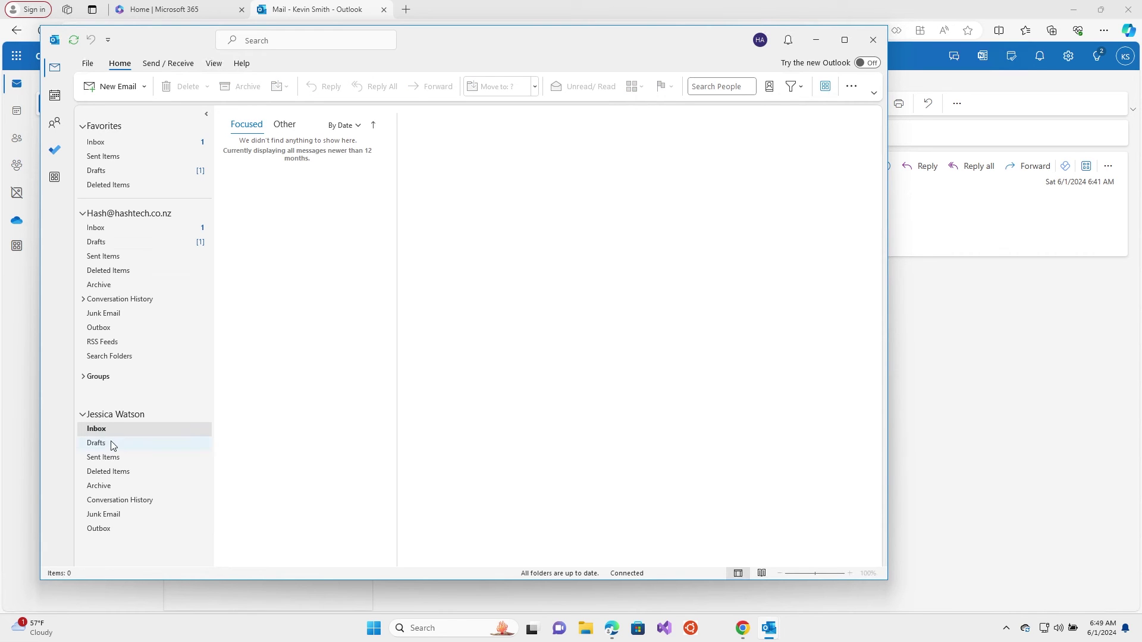
Start a new message and set its sender to the delegated mailbox owner from the Global Address List
{"action": "left_click", "coordinate": [107, 86]}
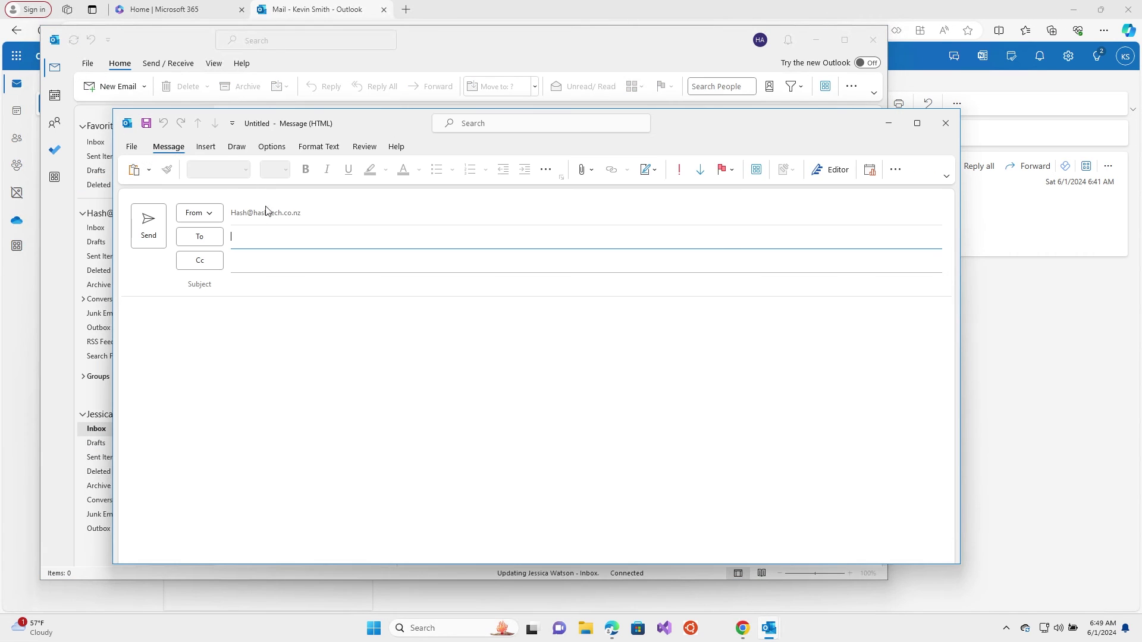
{"action": "left_click", "coordinate": [213, 219]}
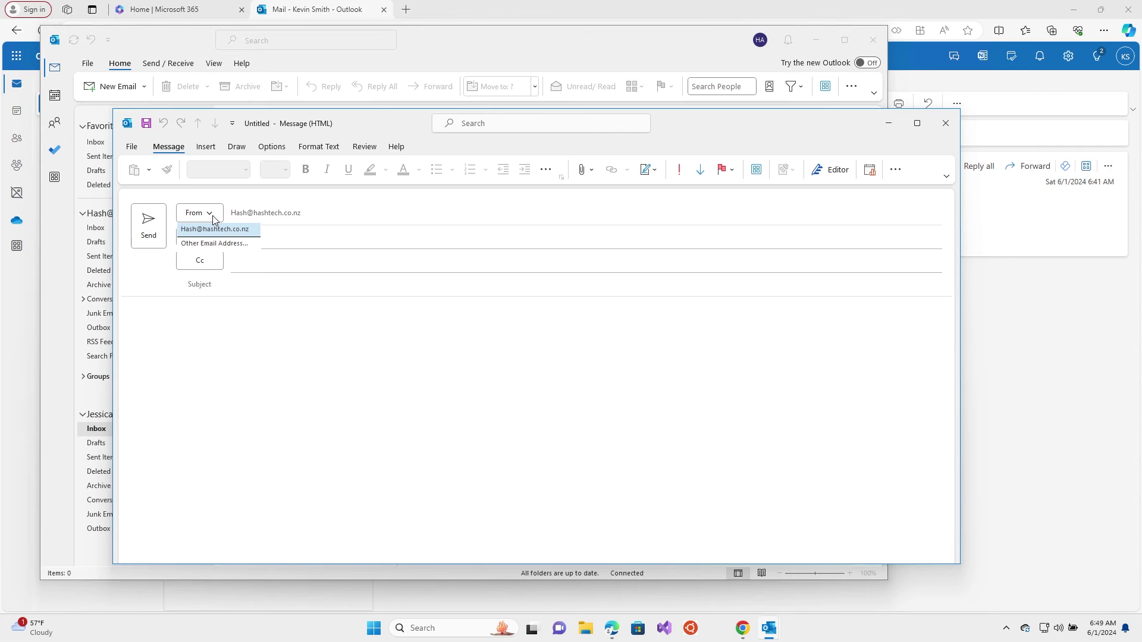
{"action": "left_click", "coordinate": [208, 249]}
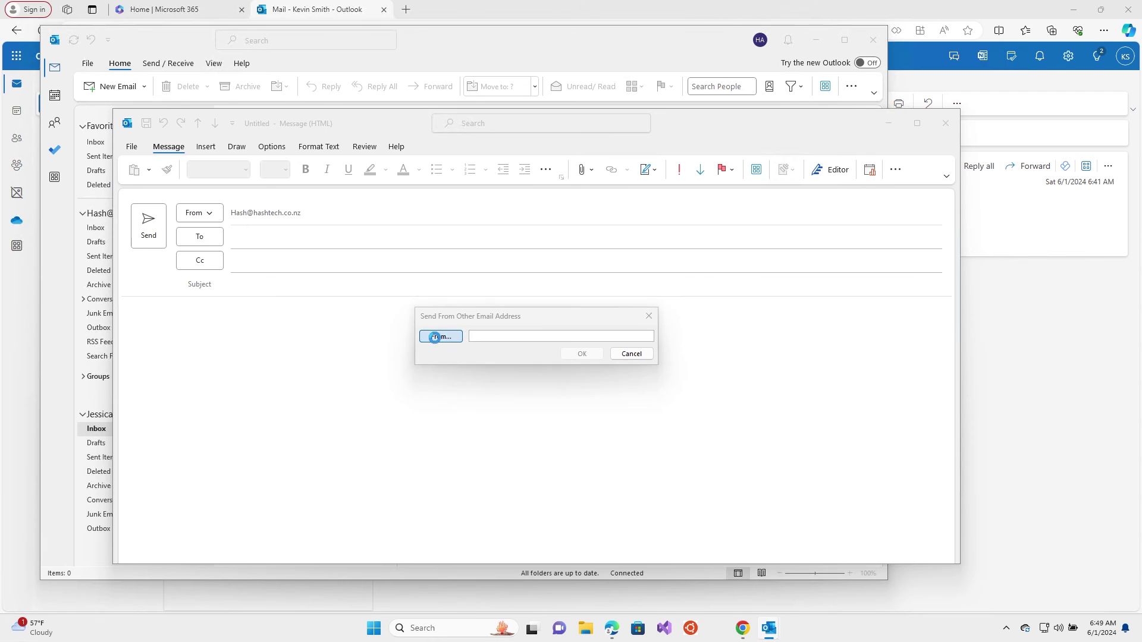
{"action": "left_click", "coordinate": [435, 337]}
{"action": "left_click", "coordinate": [649, 242]}
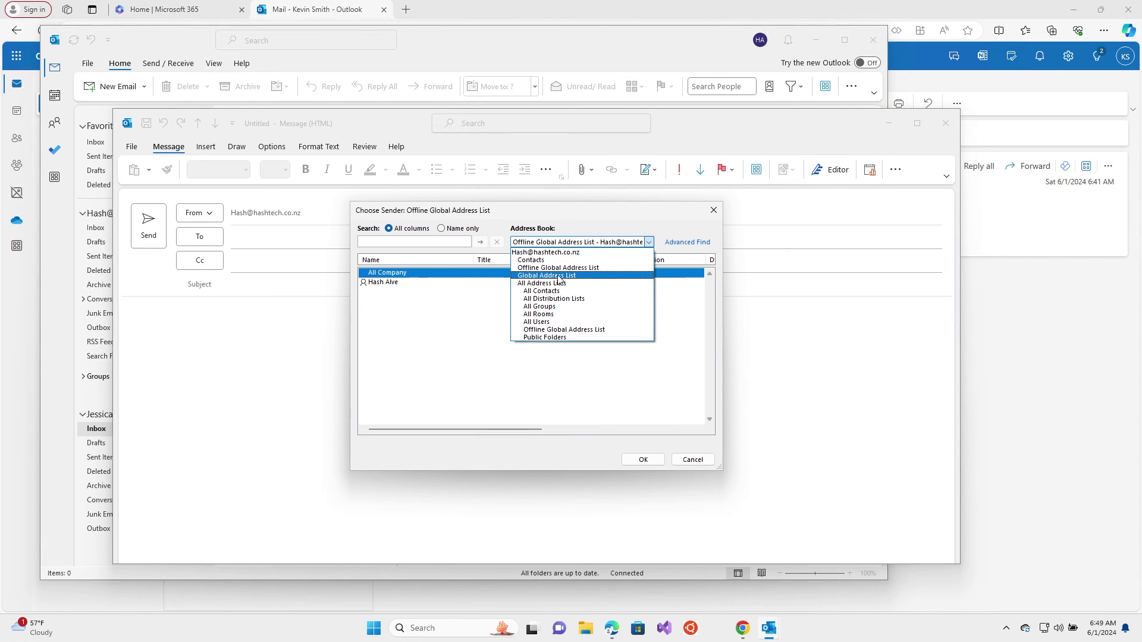
{"action": "left_click", "coordinate": [560, 276]}
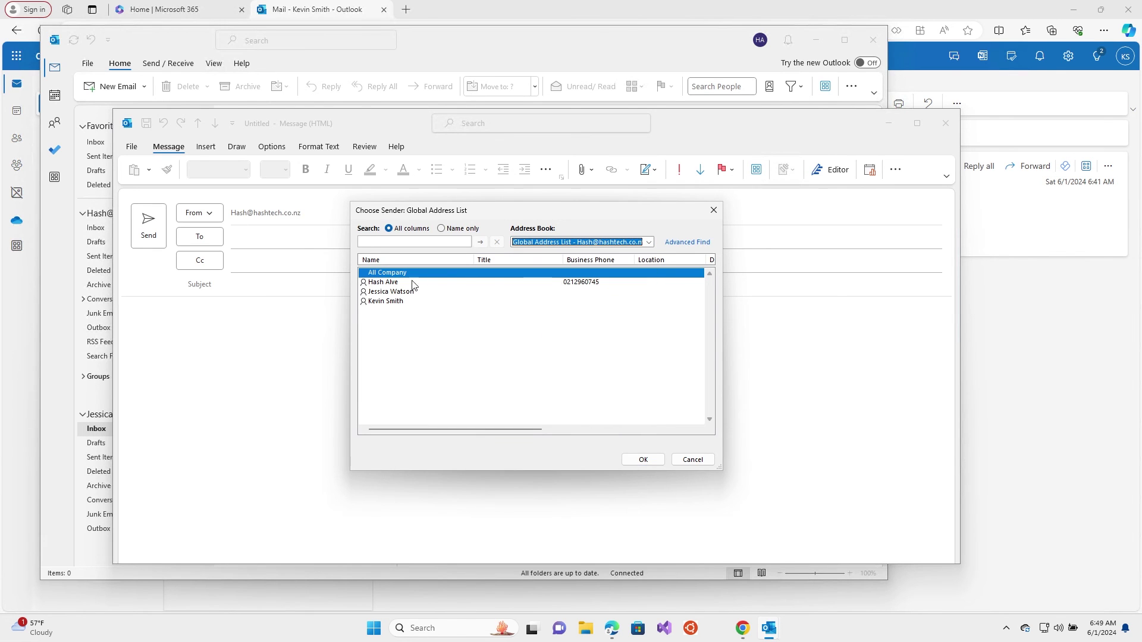
{"action": "left_click", "coordinate": [390, 293]}
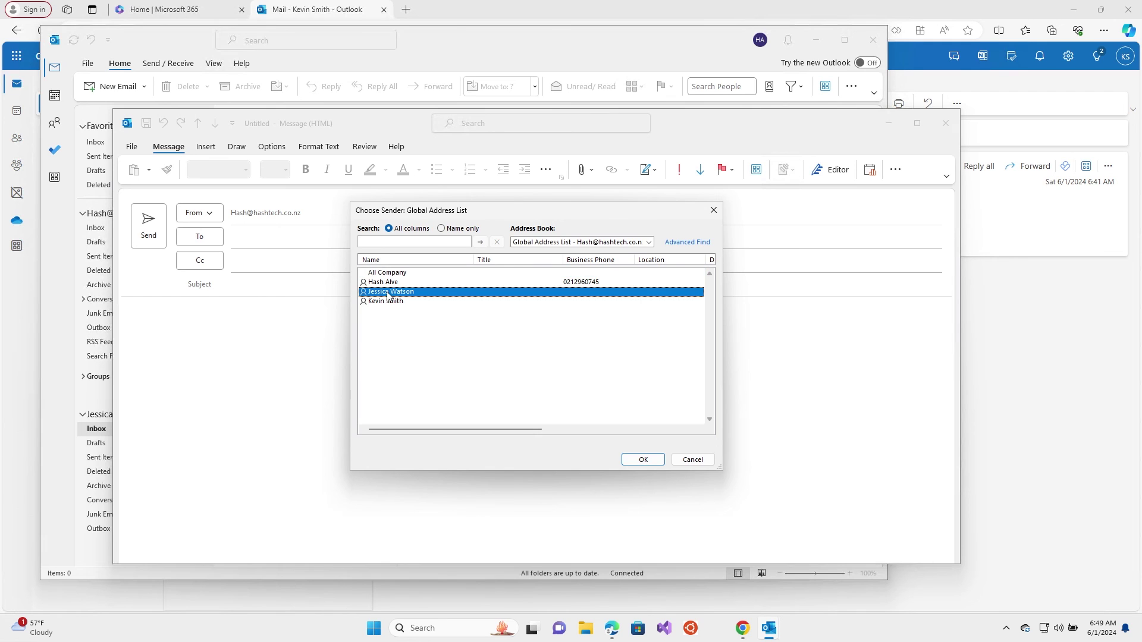
{"action": "left_click", "coordinate": [630, 459]}
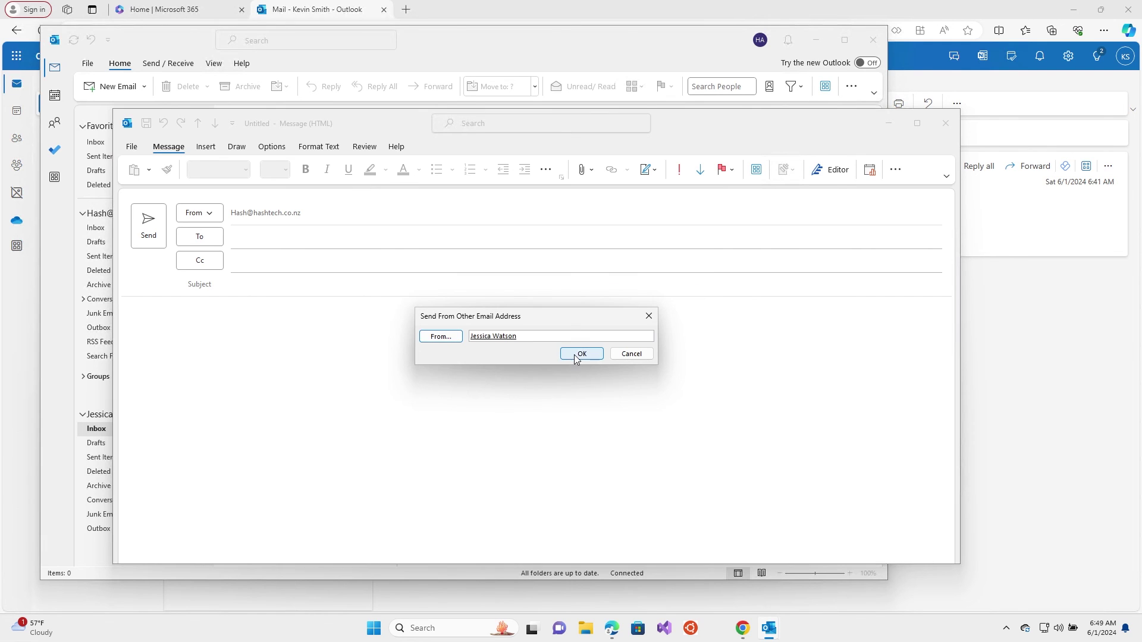
{"action": "left_click", "coordinate": [581, 354]}
Address it to the colleague from the suggestion, add a short greeting subject, and send
{"action": "left_click", "coordinate": [329, 246]}
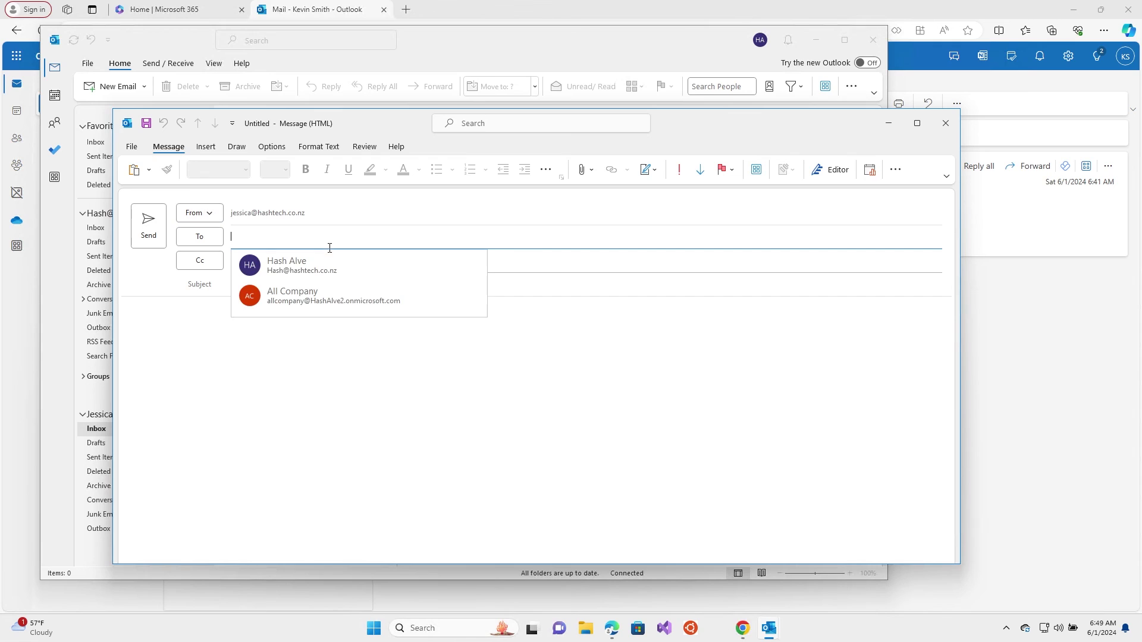
{"action": "type", "text": "kevi"}
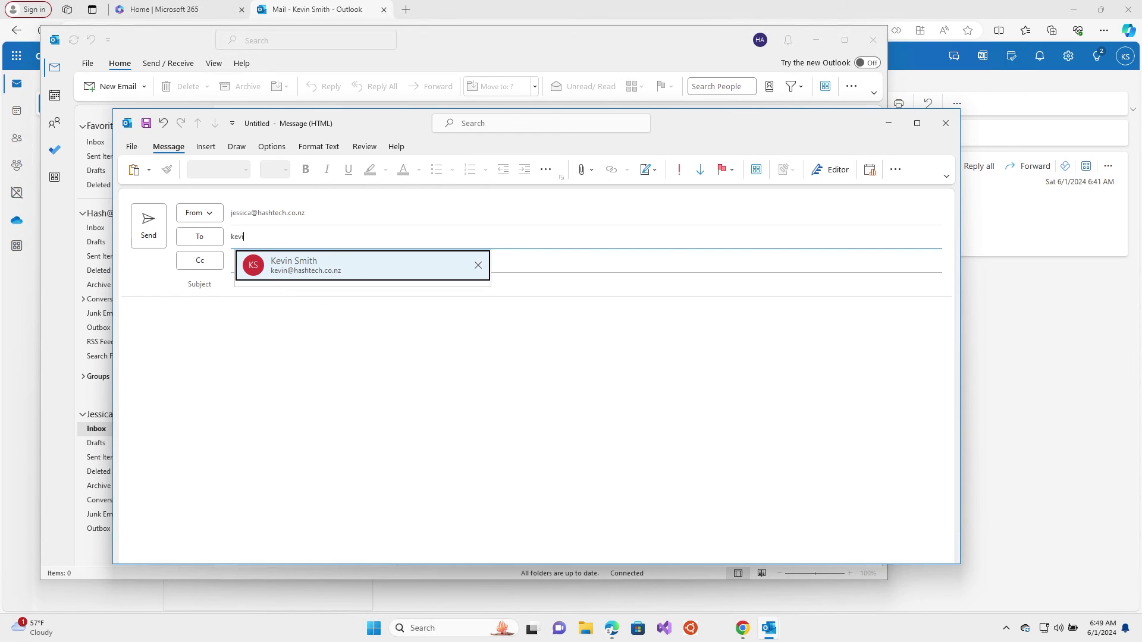
{"action": "key", "text": "Return"}
{"action": "key", "text": "Tab"}
{"action": "key", "text": "Tab"}
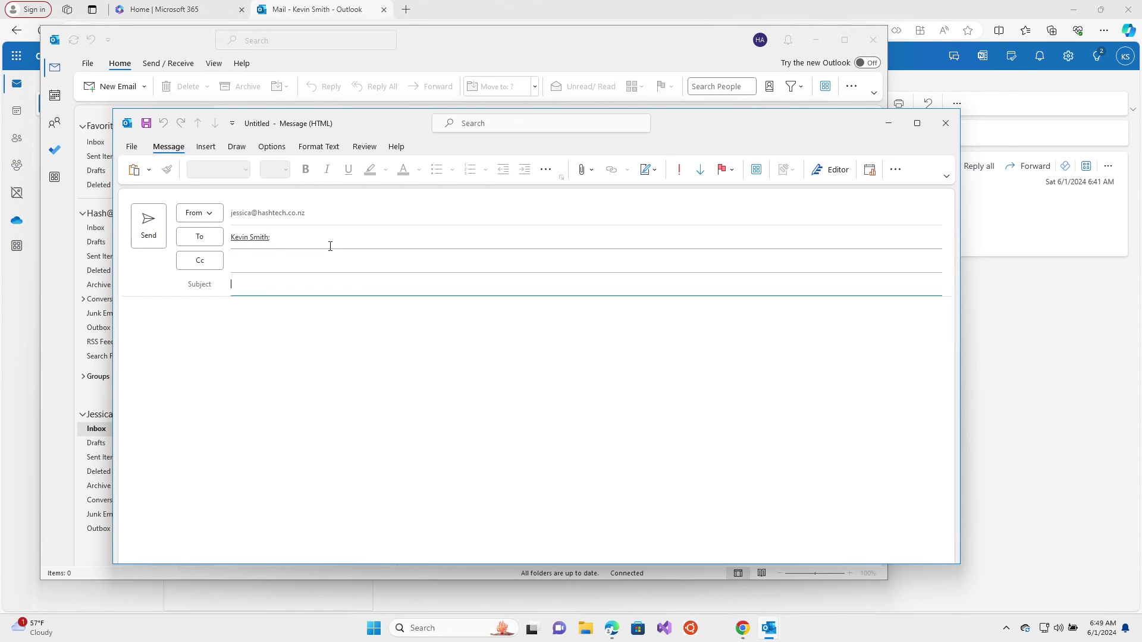
{"action": "type", "text": "Hi Kev"}
{"action": "left_click", "coordinate": [149, 232]}
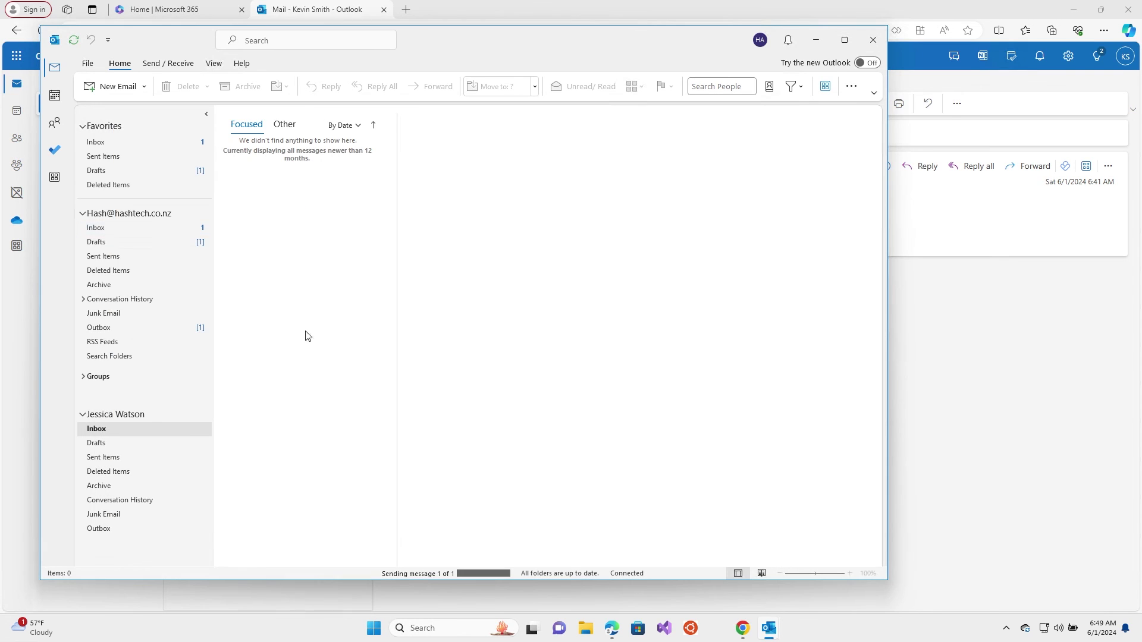
{"action": "left_click", "coordinate": [614, 629]}
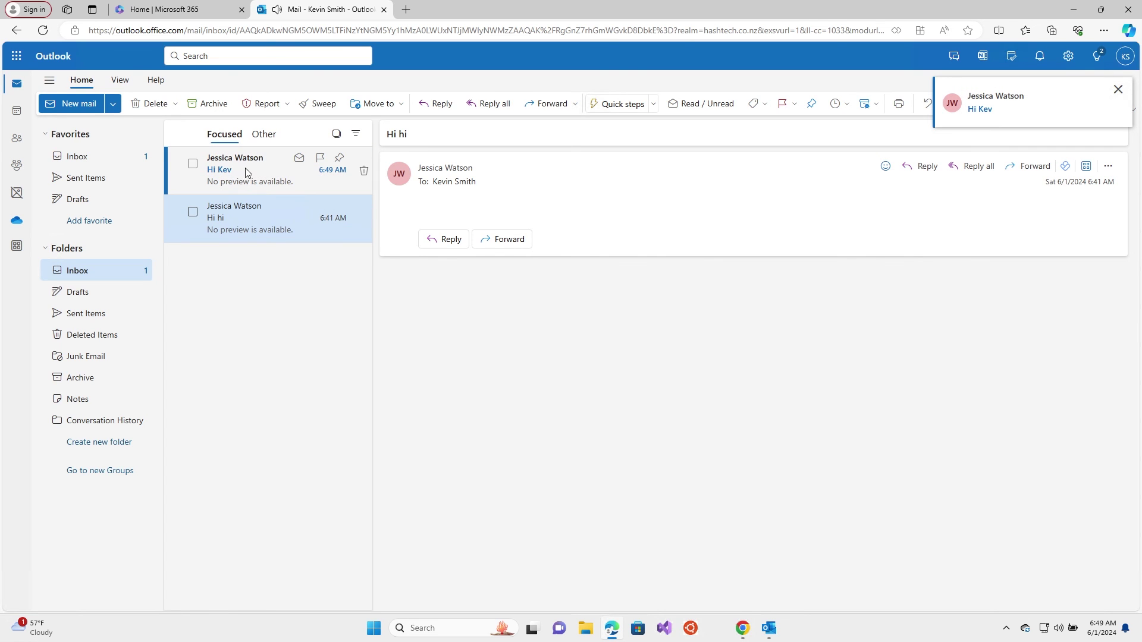
Open the new greeting from the delegated mailbox in the web inbox, then return to desktop Outlook's Inbox
{"action": "left_click", "coordinate": [248, 172]}
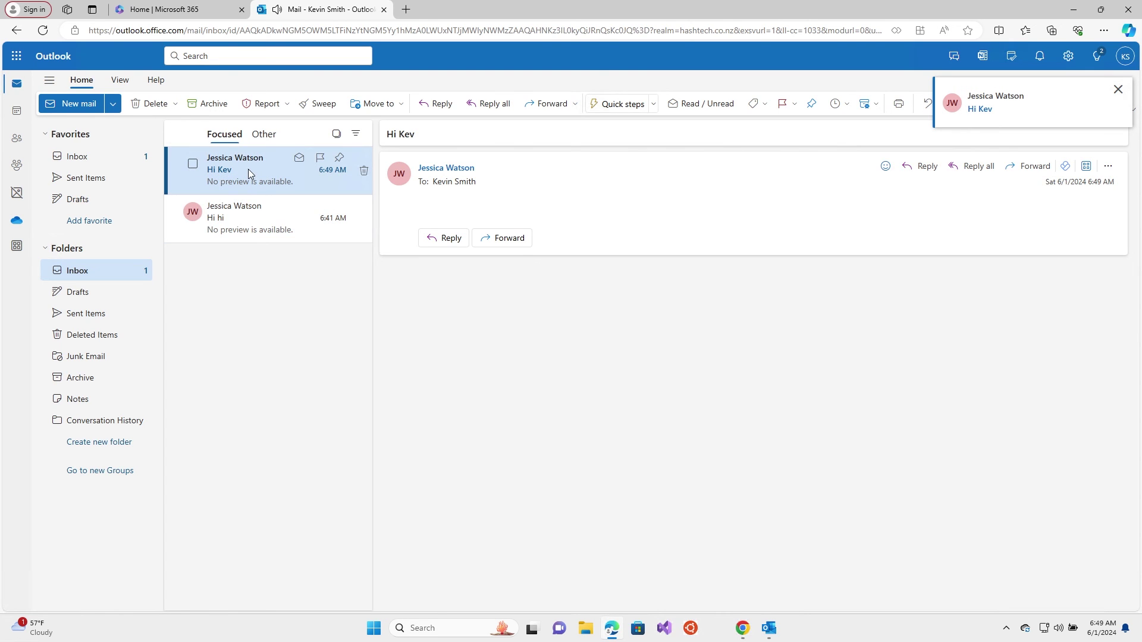
{"action": "mouse_move", "coordinate": [767, 632]}
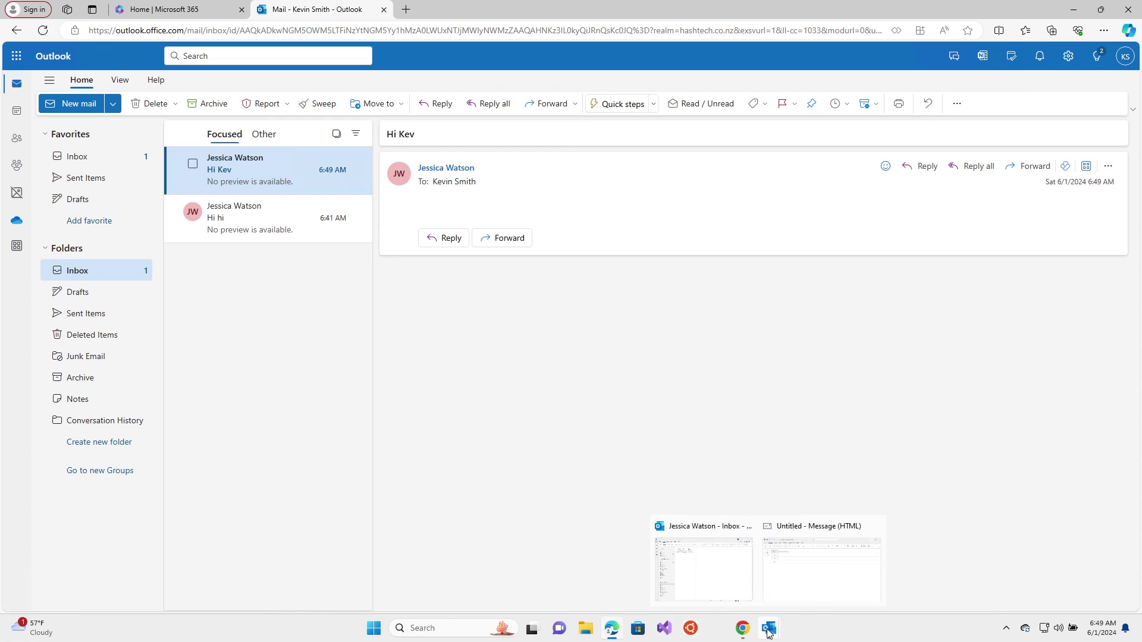
{"action": "left_click", "coordinate": [742, 577]}
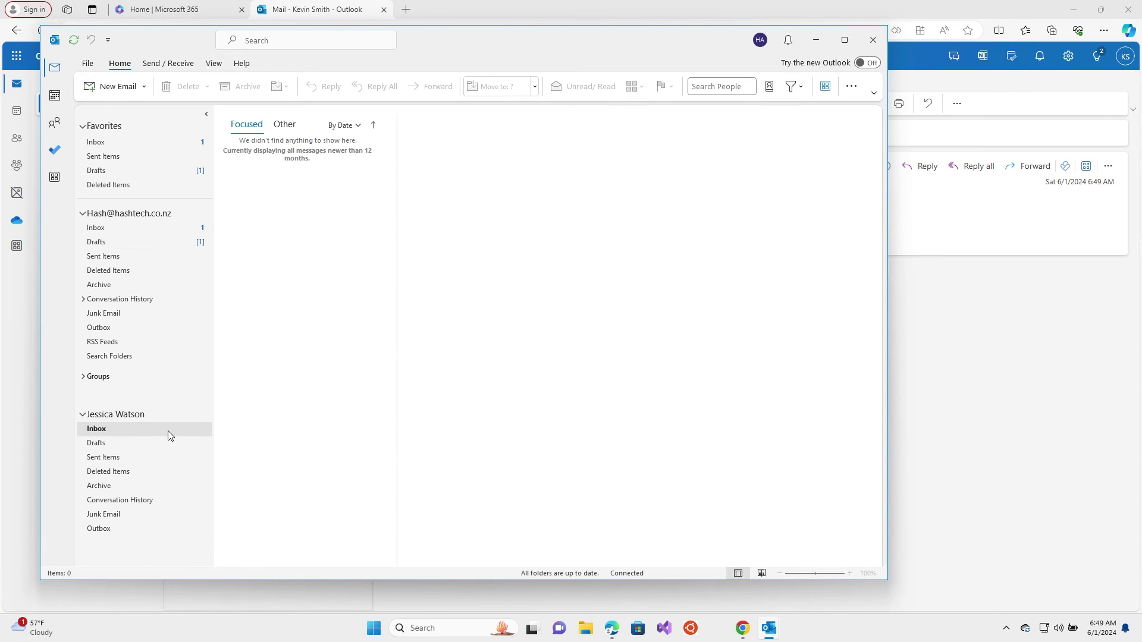
Confirm a new message's From list offers the delegated address, then minimize the draft and move Outlook aside
{"action": "left_click", "coordinate": [113, 86]}
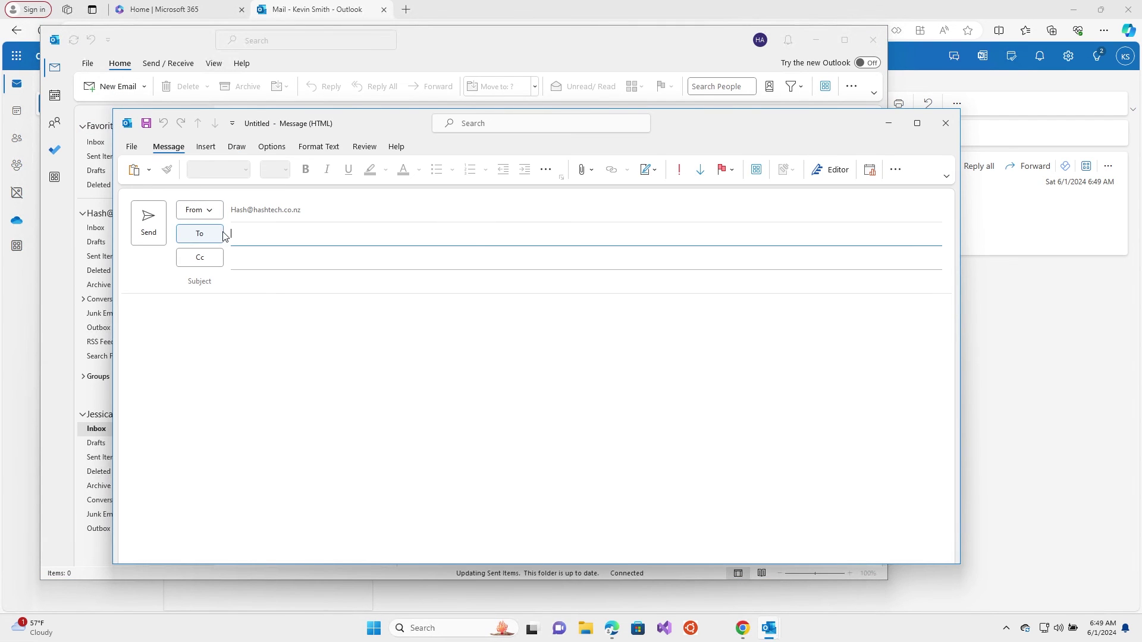
{"action": "left_click", "coordinate": [215, 213]}
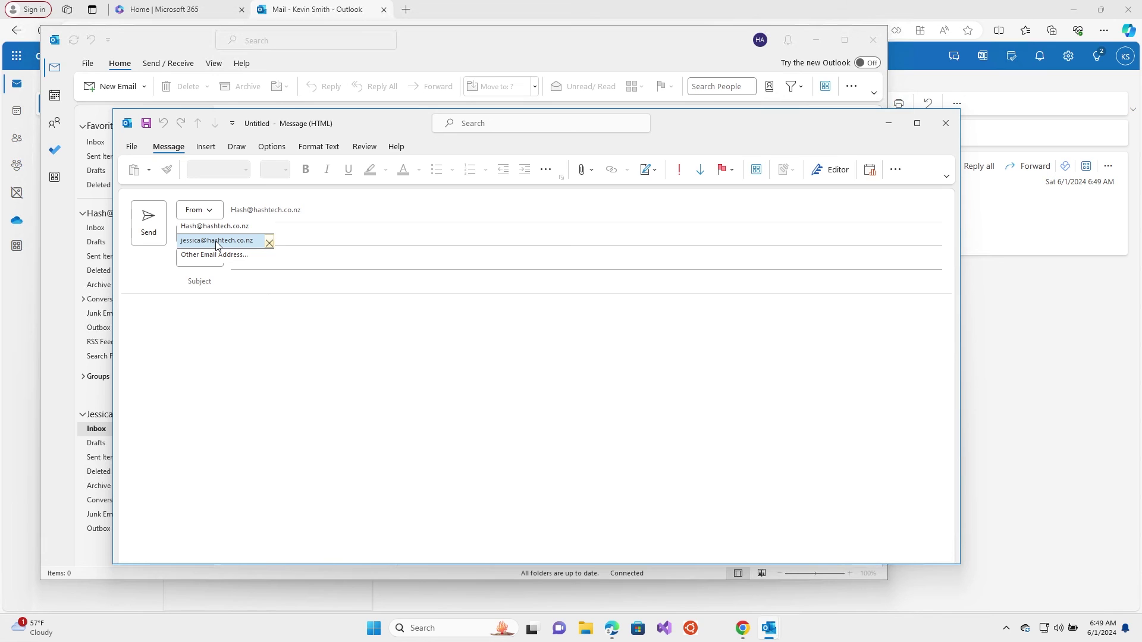
{"action": "left_click", "coordinate": [890, 123]}
{"action": "left_click", "coordinate": [890, 124]}
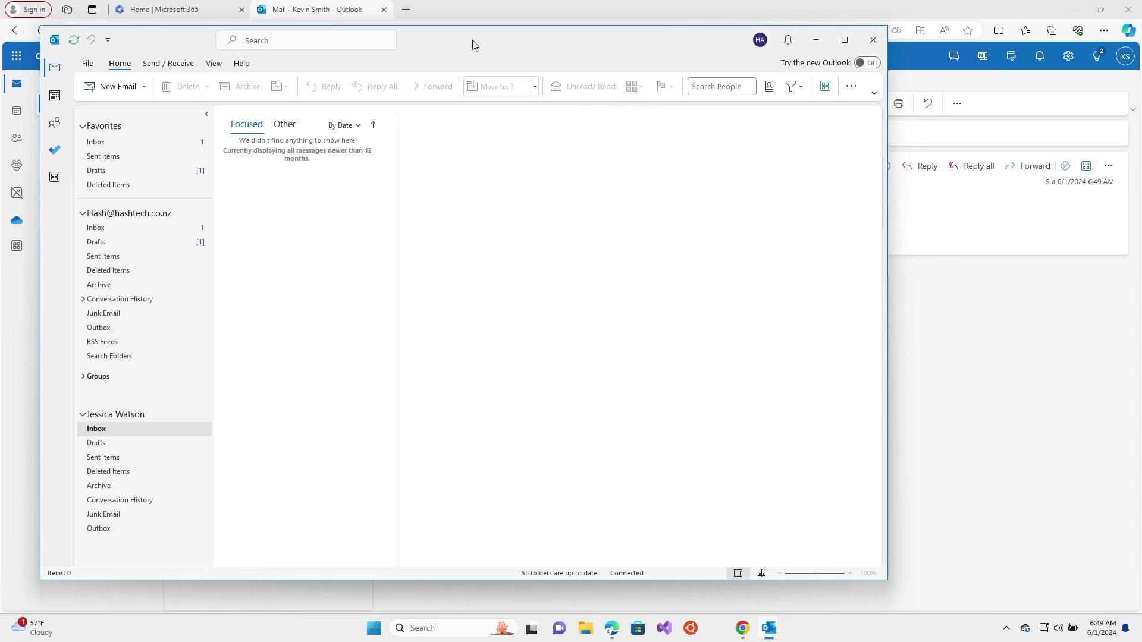
{"action": "left_click_drag", "start_coordinate": [476, 42], "coordinate": [511, 69]}
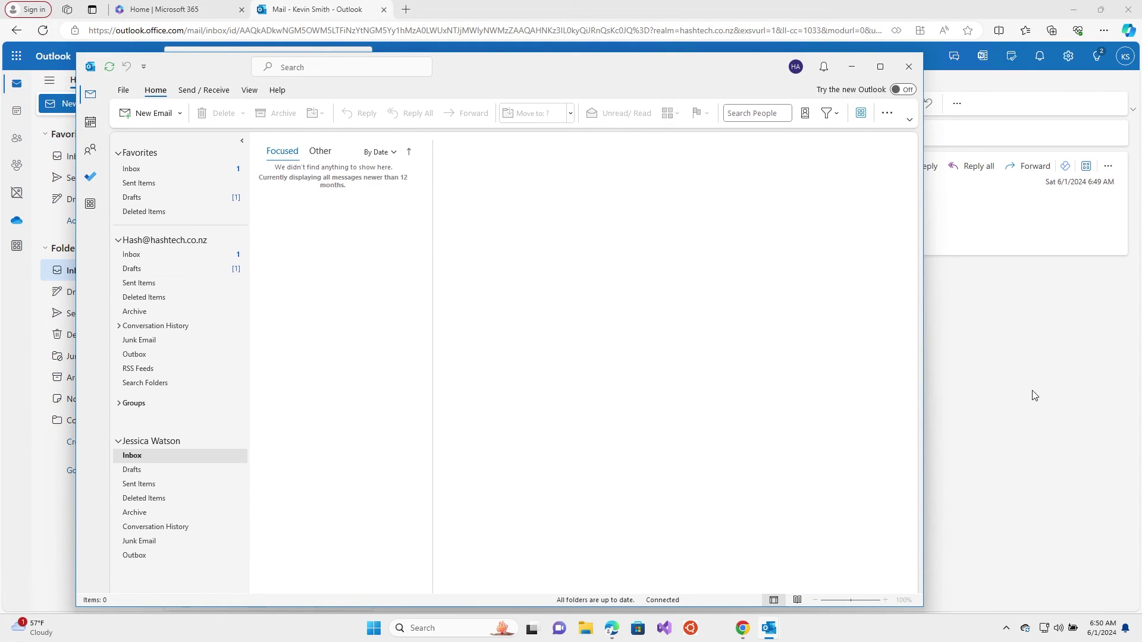